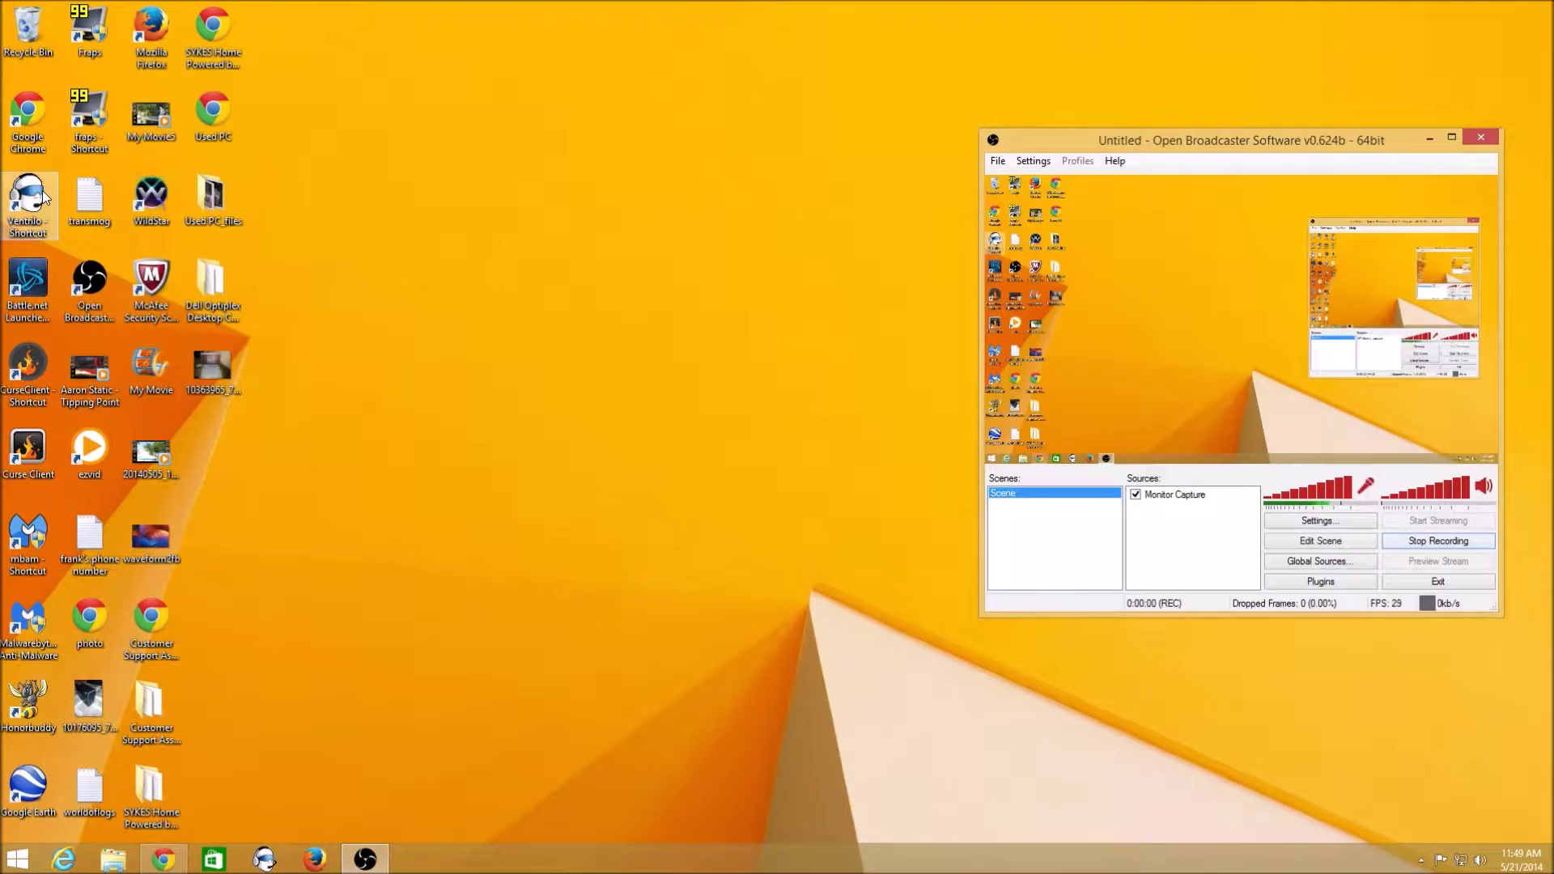
# Open the Ventrilo shortcut's properties, go to the end of its Target field, and confirm.
pyautogui.rightClick(44, 197)
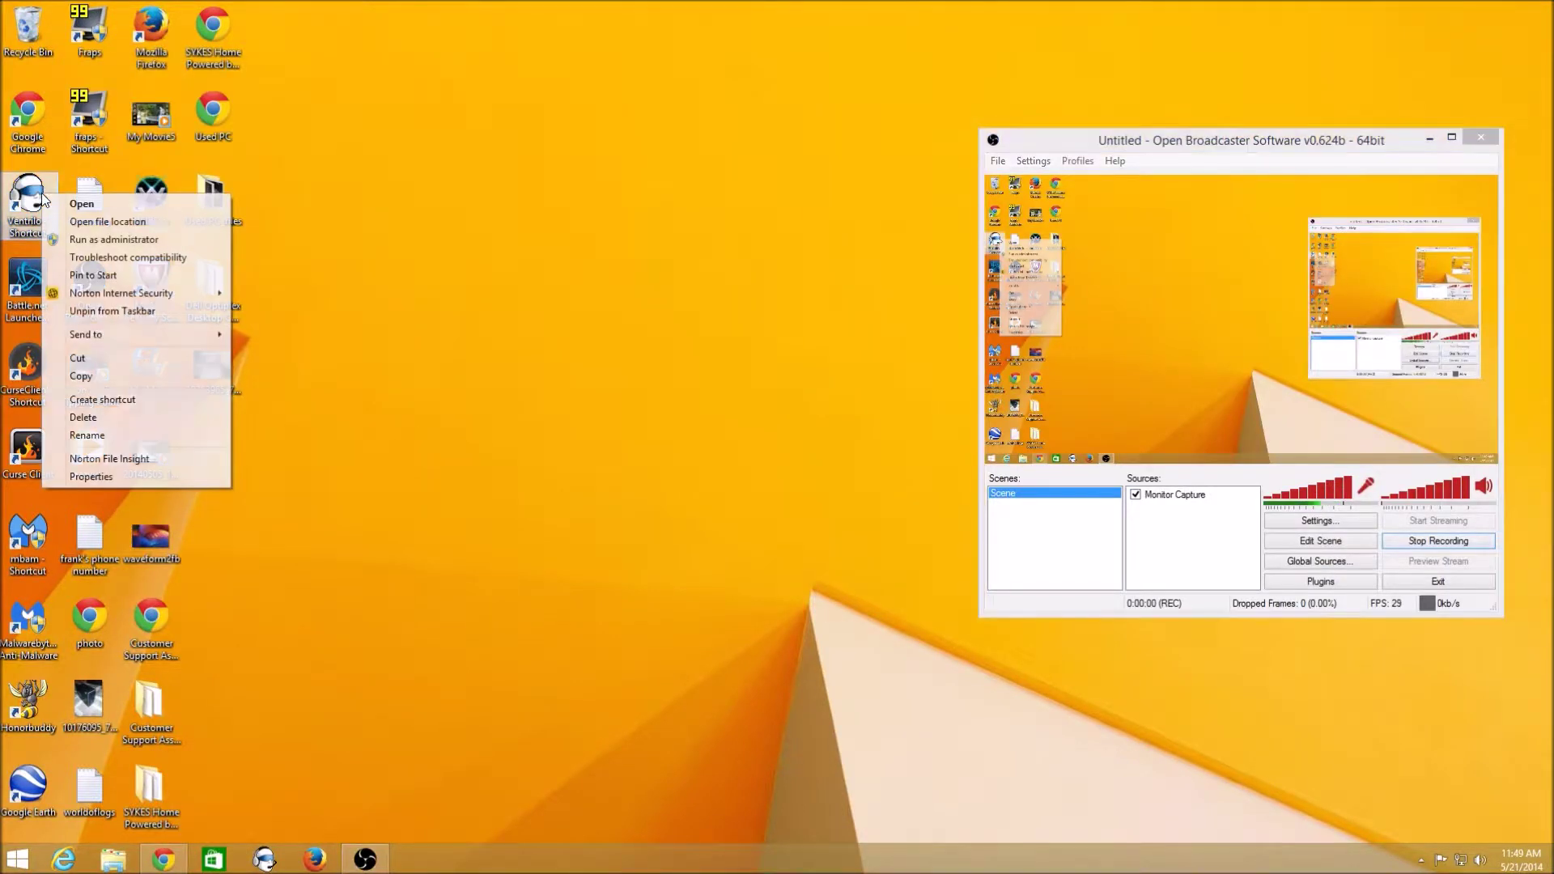
pyautogui.click(138, 474)
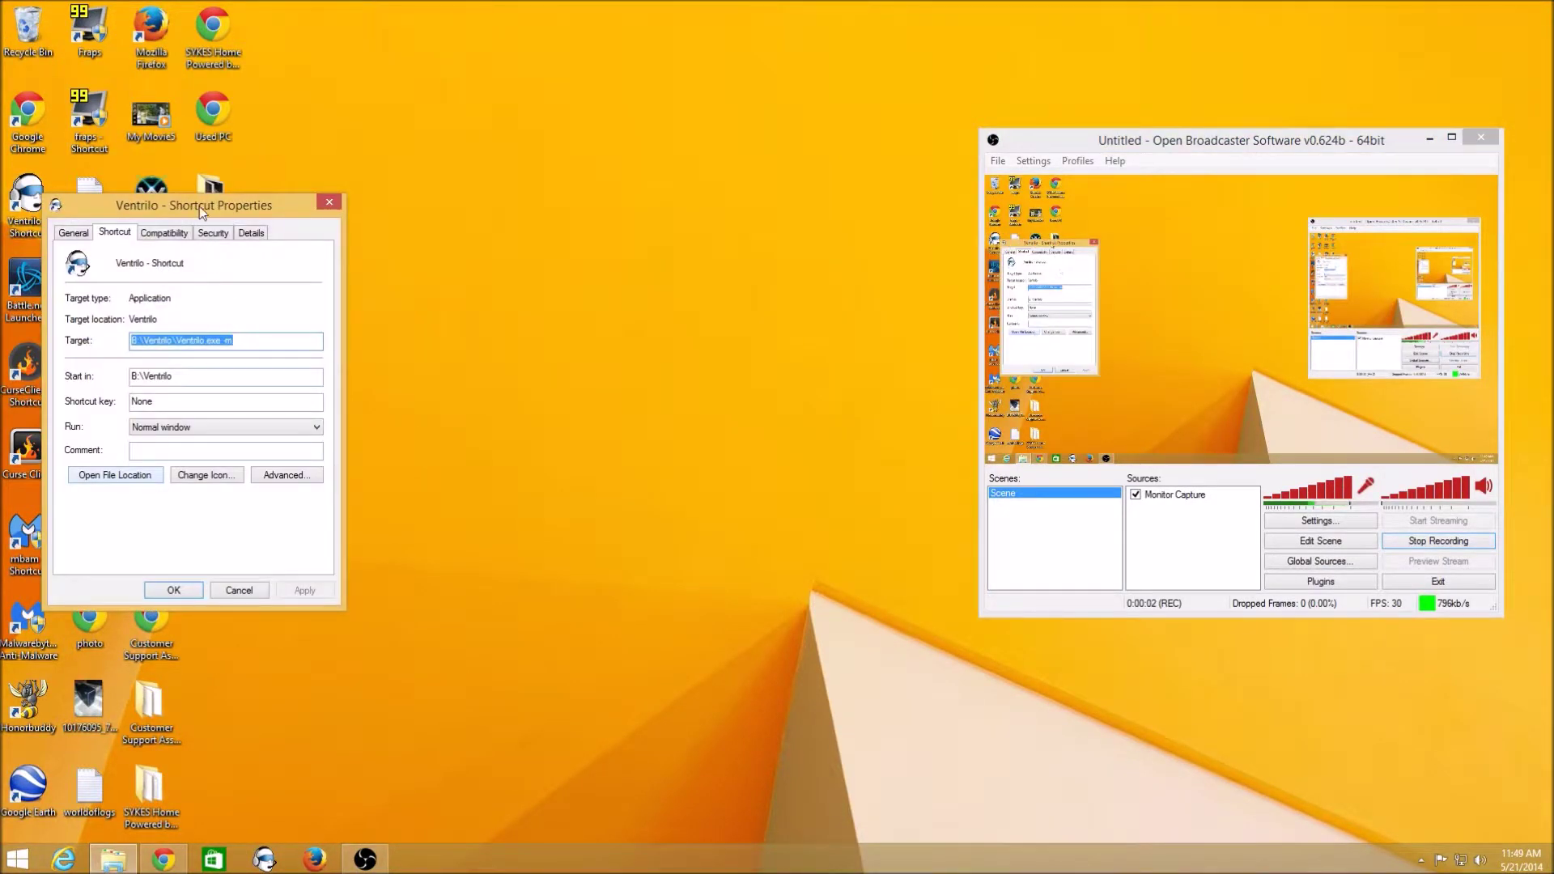
pyautogui.moveTo(200, 207); pyautogui.dragTo(352, 228)
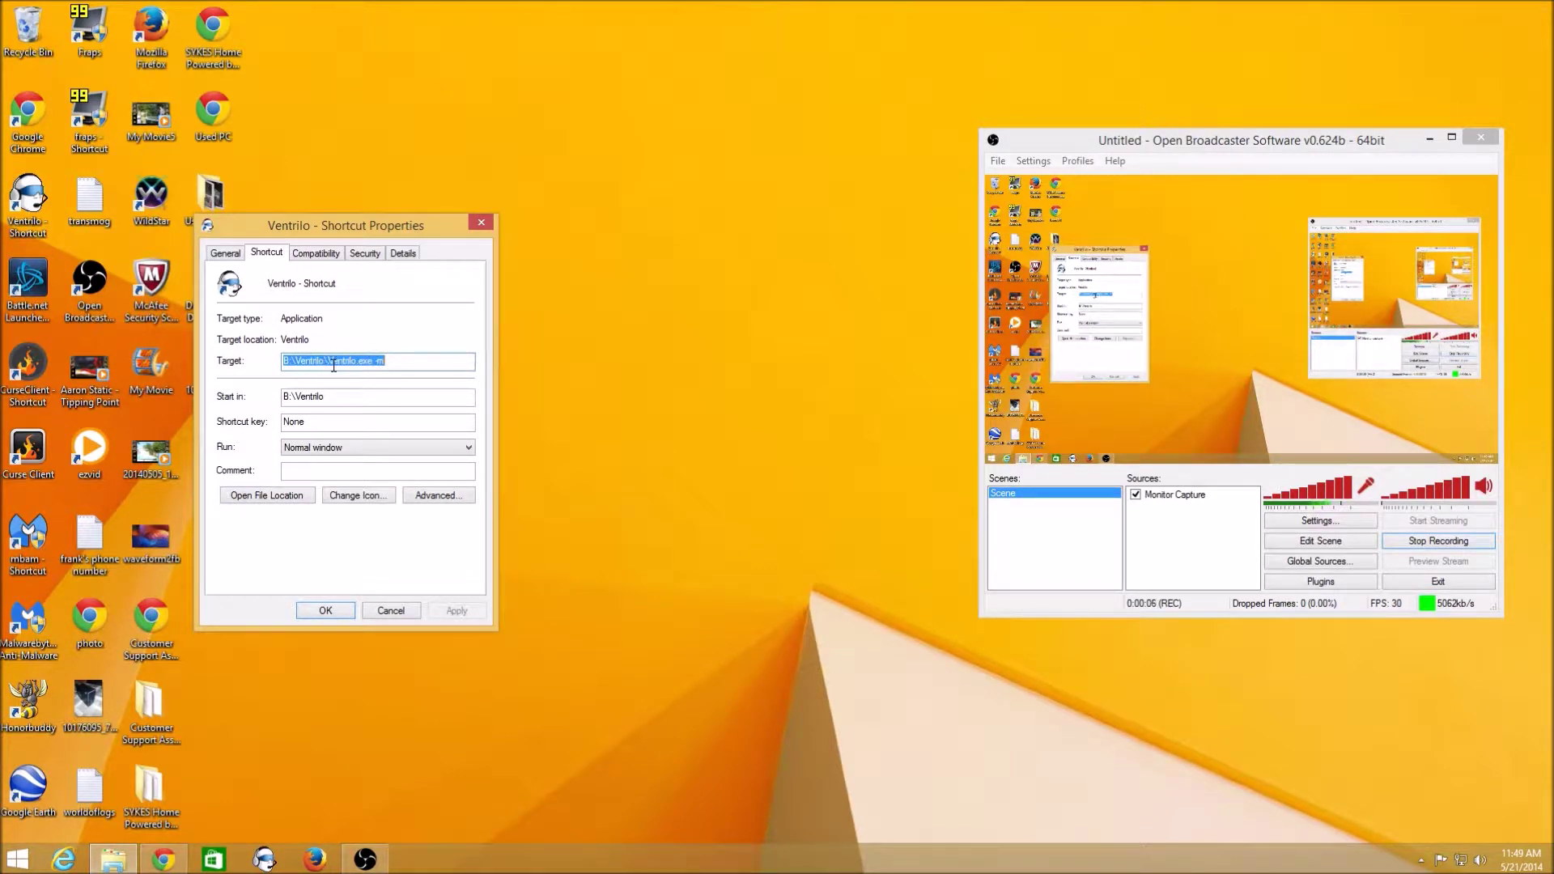
pyautogui.click(373, 362)
pyautogui.press('End')
pyautogui.click(328, 614)
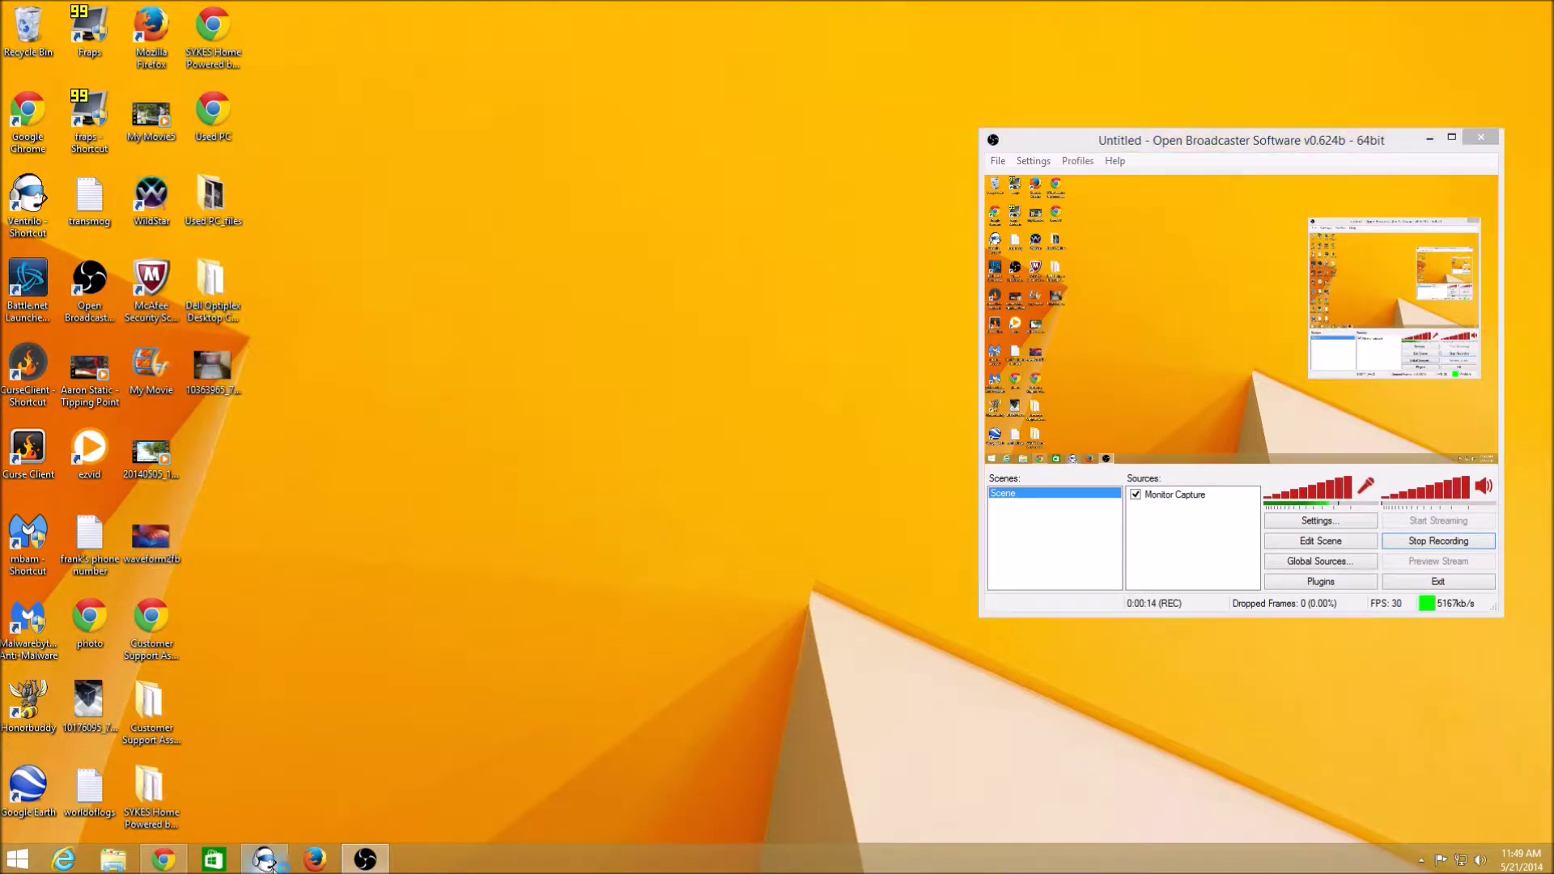
# Launch a regular and a DJ Ventrilo instance, mute sound on the DJ one, connect both.
pyautogui.click(269, 861)
pyautogui.rightClick(272, 865)
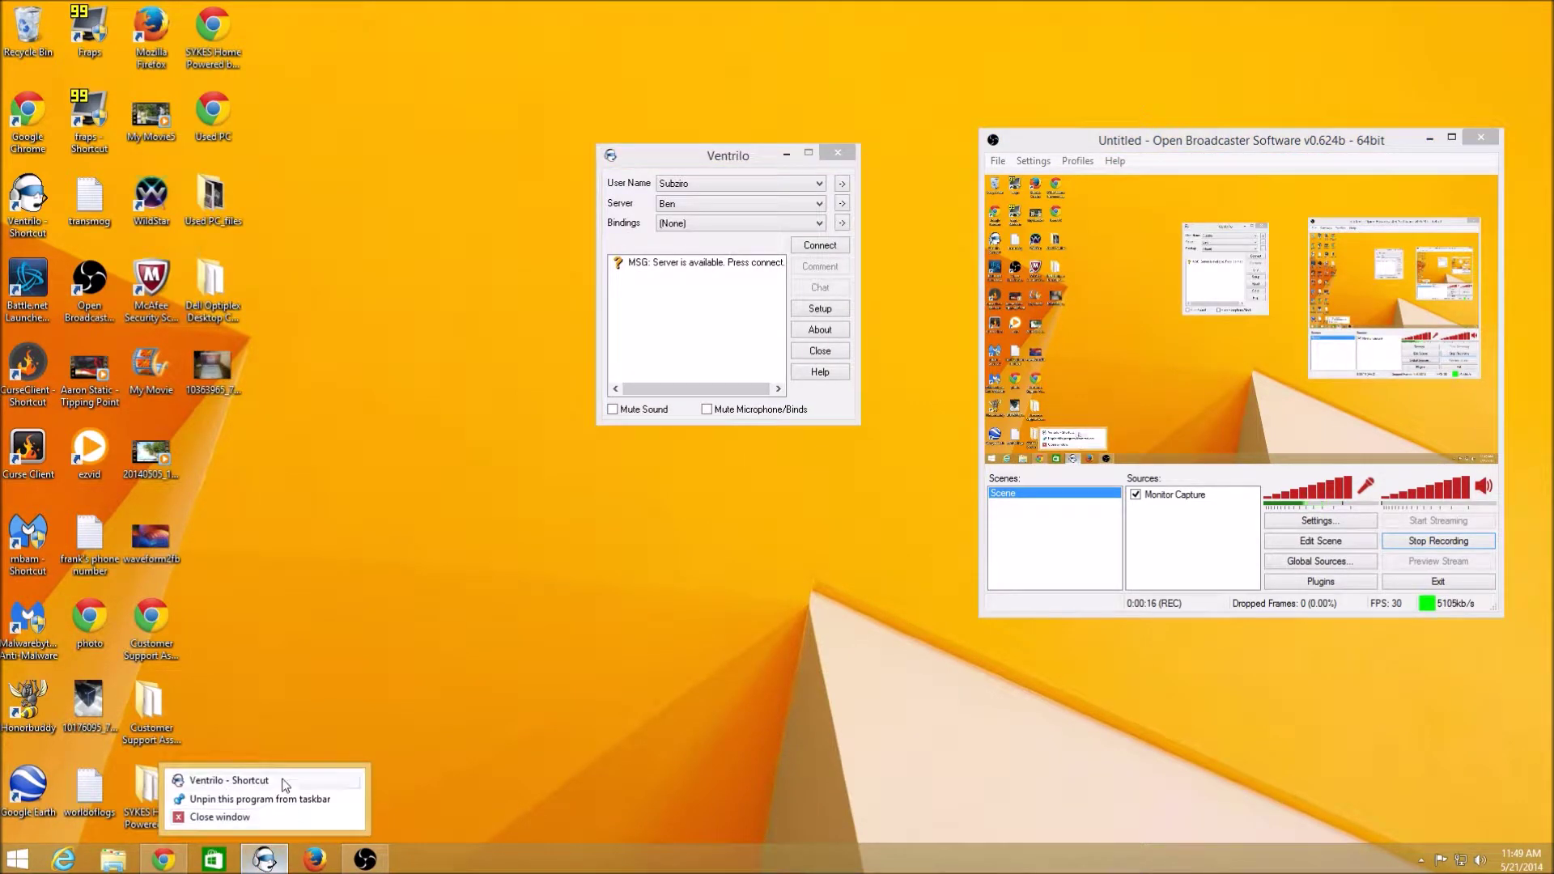
pyautogui.click(284, 782)
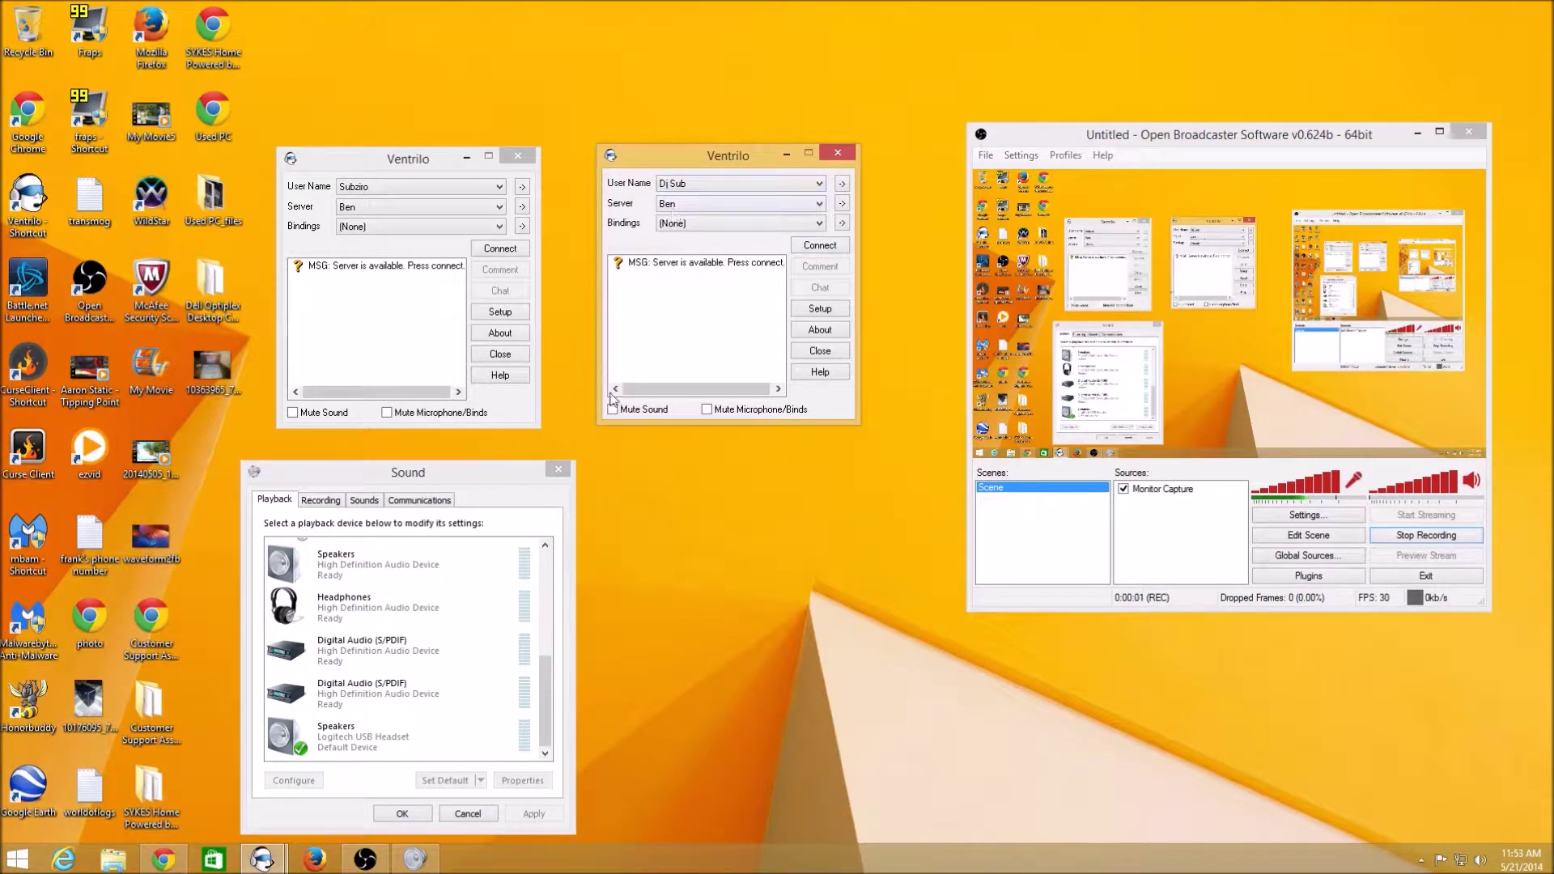
pyautogui.click(612, 408)
pyautogui.click(500, 248)
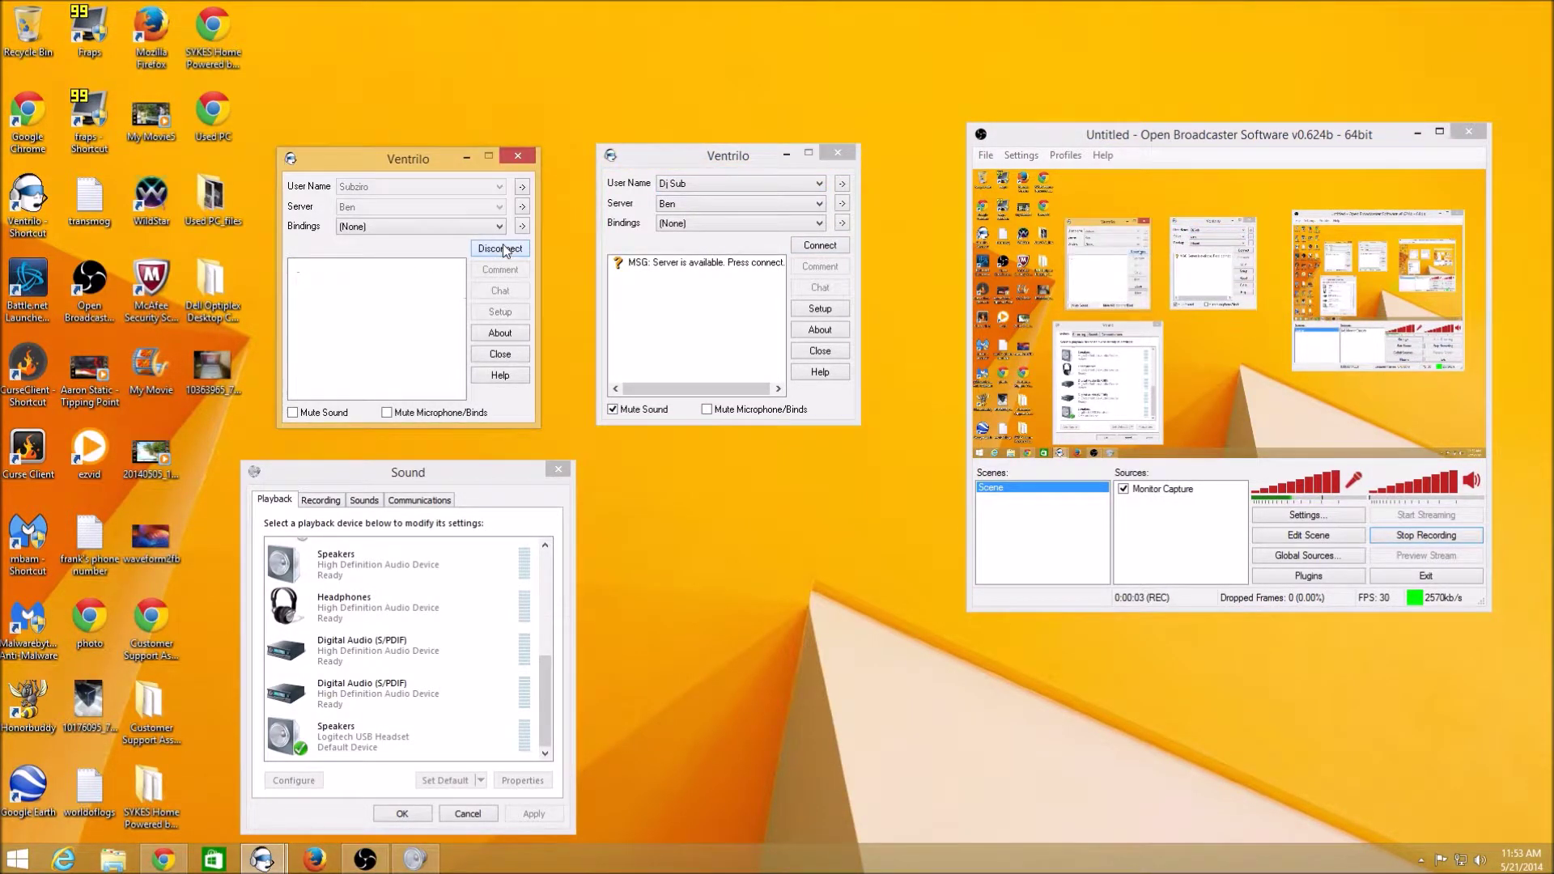
pyautogui.click(819, 246)
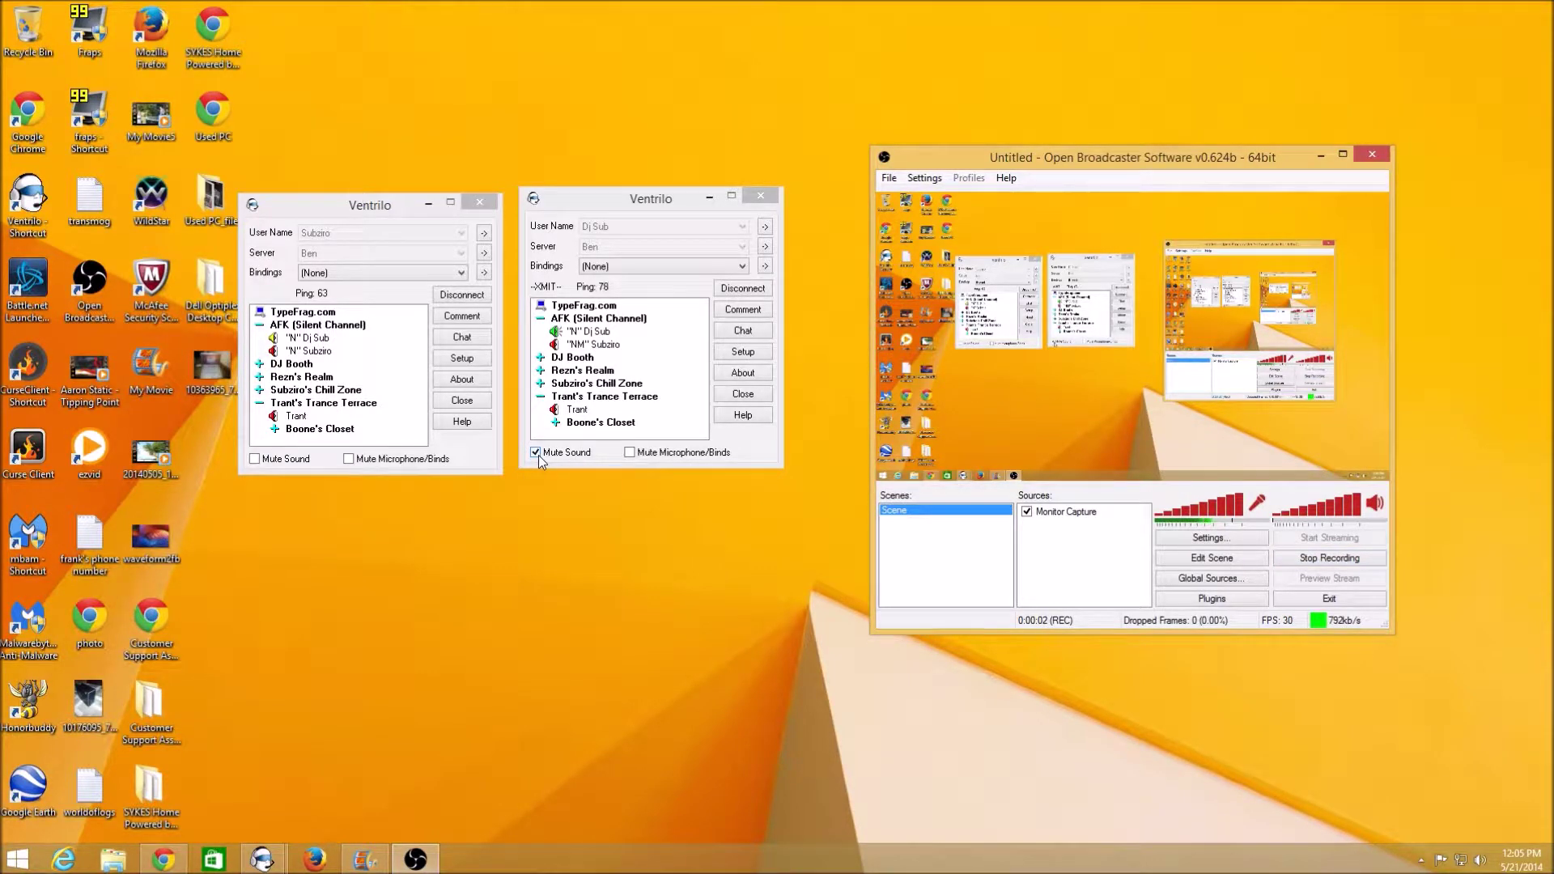
pyautogui.click(537, 454)
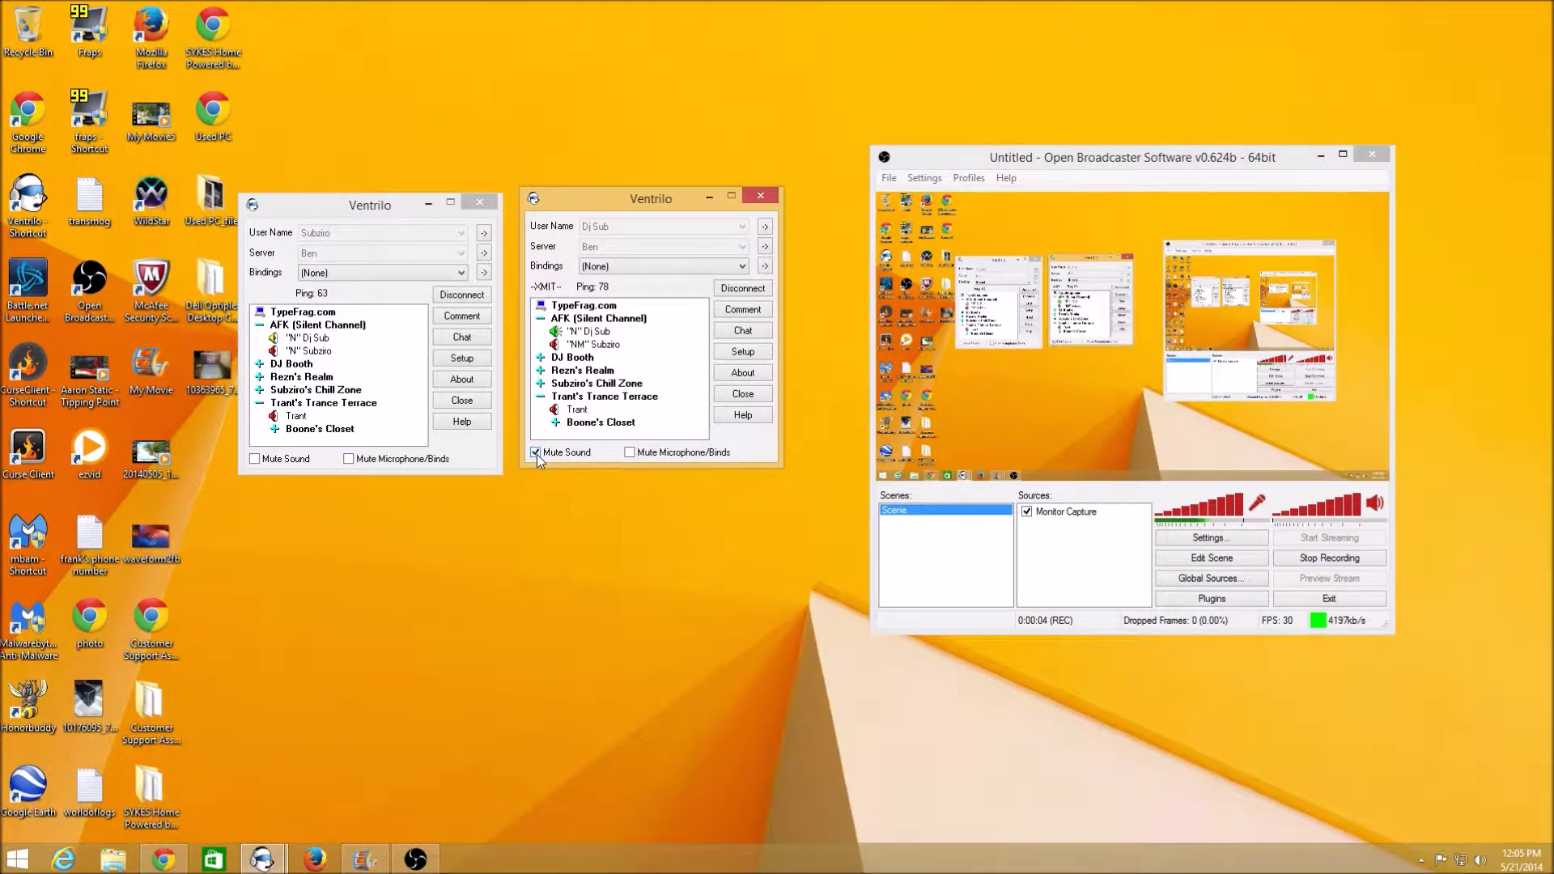
pyautogui.rightClick(578, 348)
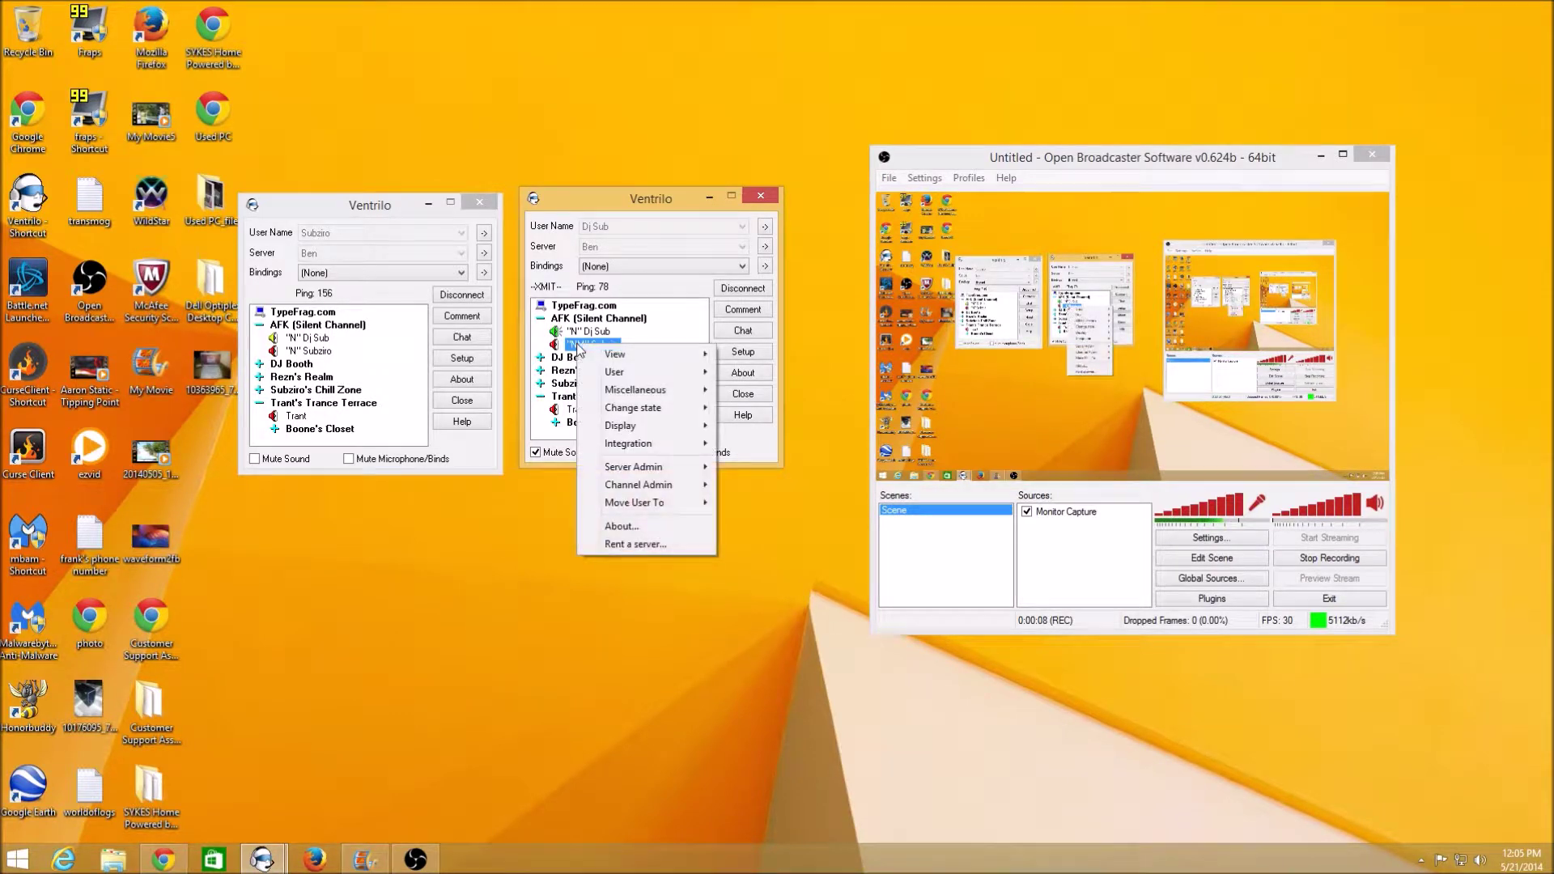
pyautogui.moveTo(615, 394)
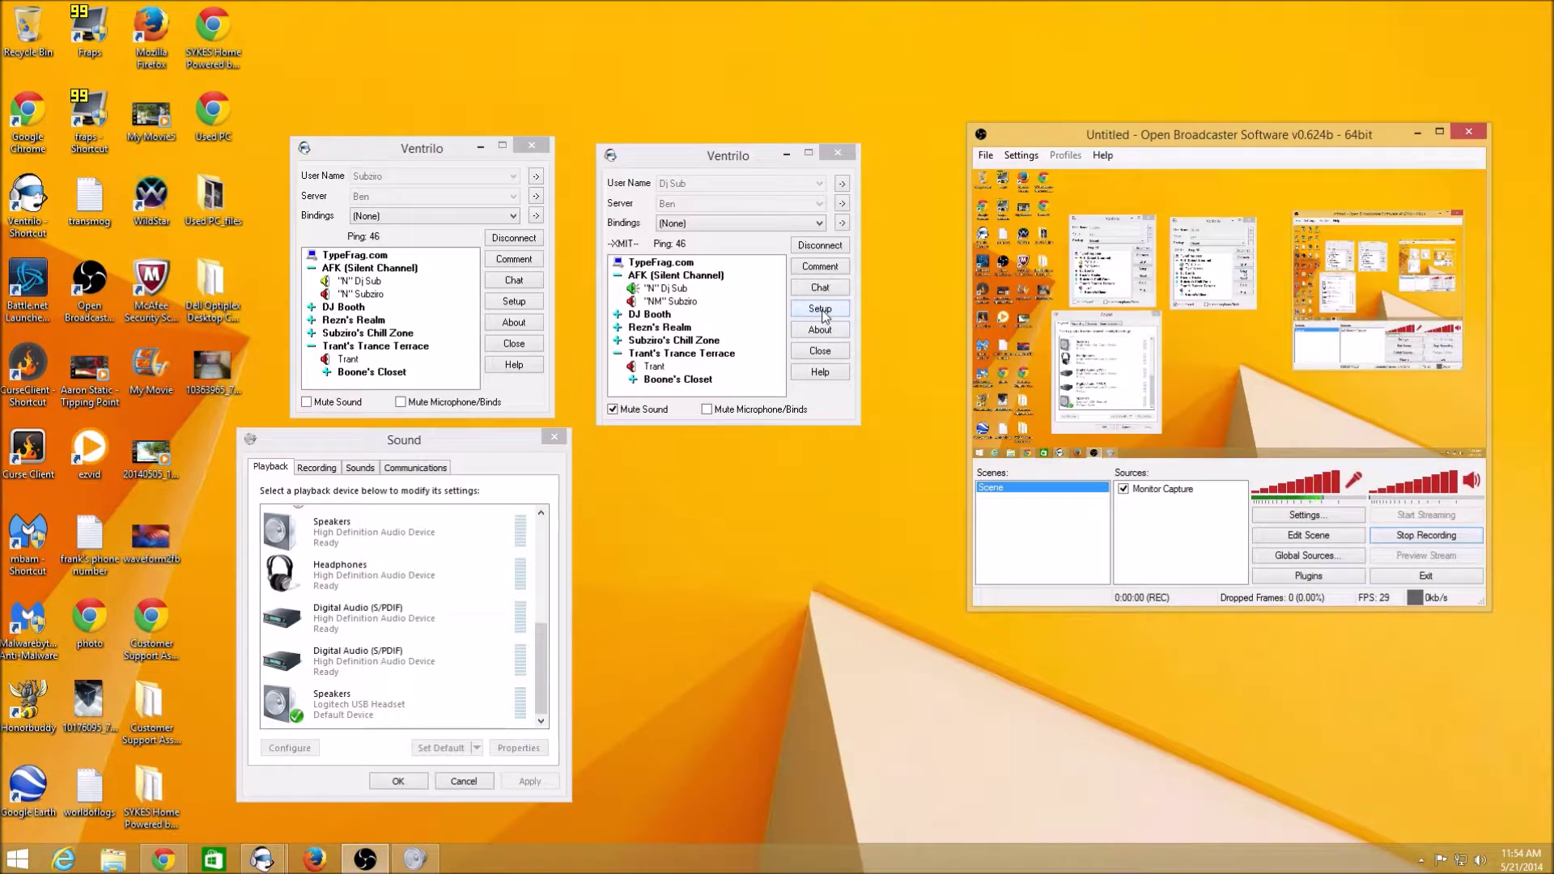
pyautogui.moveTo(812, 70)
pyautogui.mouseDown()
pyautogui.moveTo(611, 79)
pyautogui.moveTo(831, 44)
pyautogui.mouseUp()
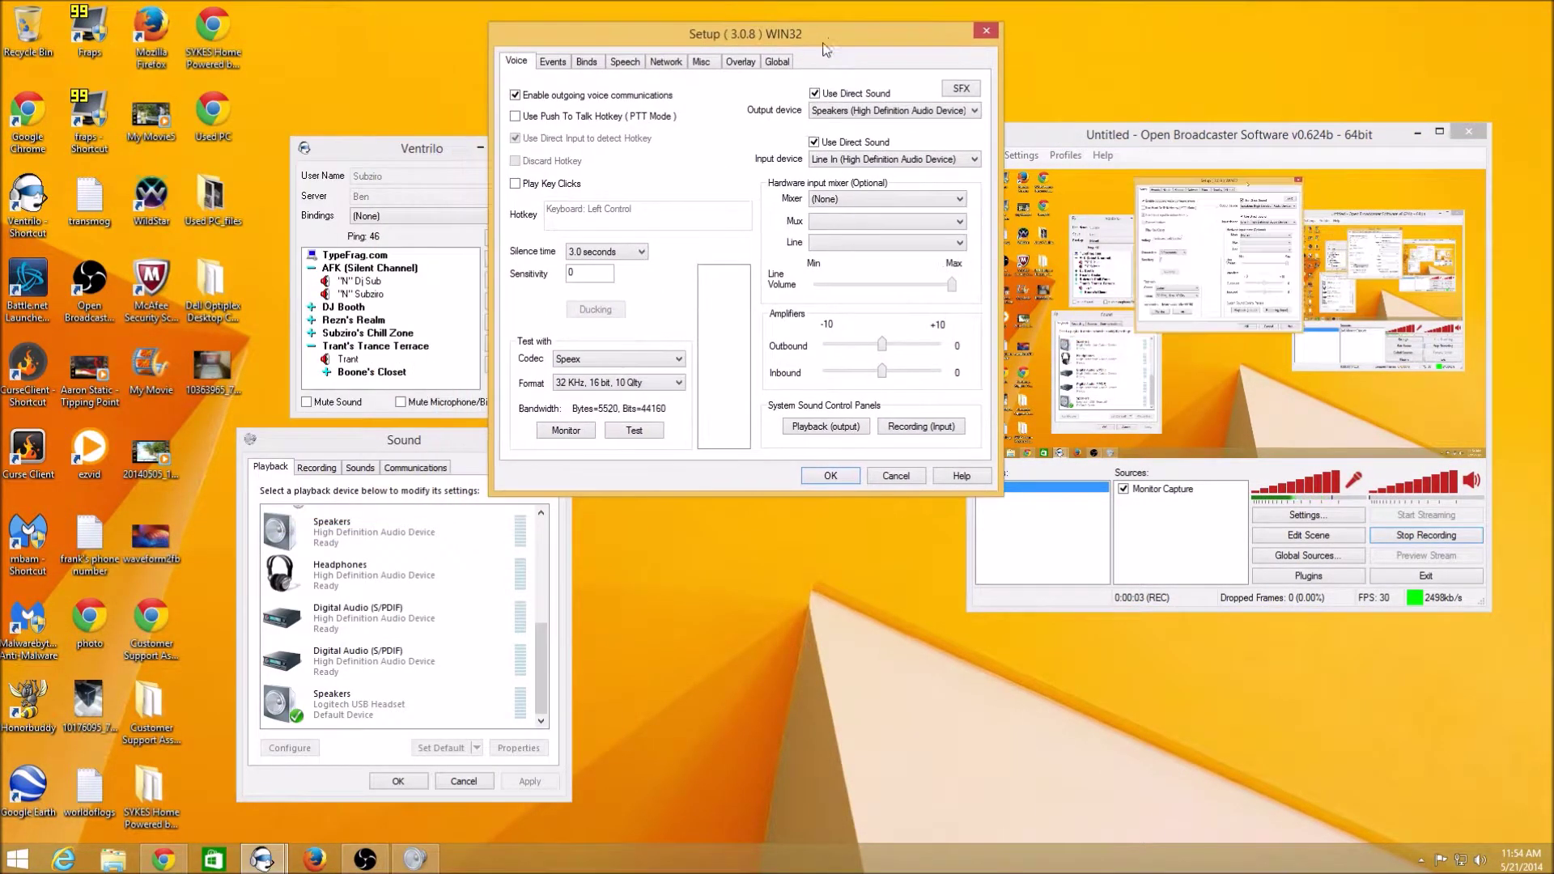
pyautogui.moveTo(430, 444); pyautogui.dragTo(327, 449)
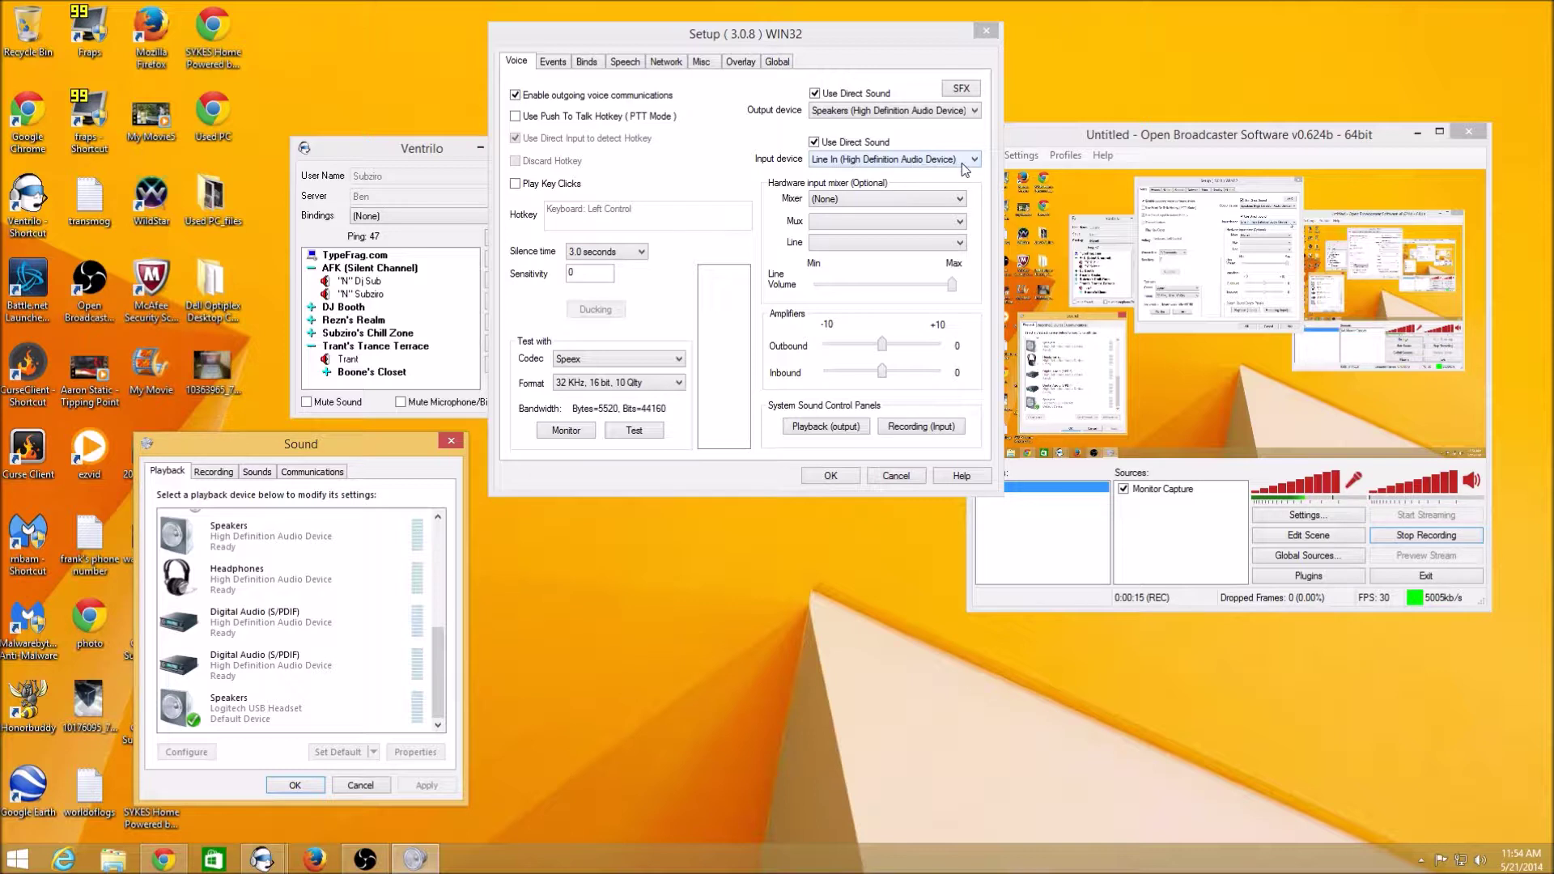
pyautogui.click(975, 112)
pyautogui.click(975, 113)
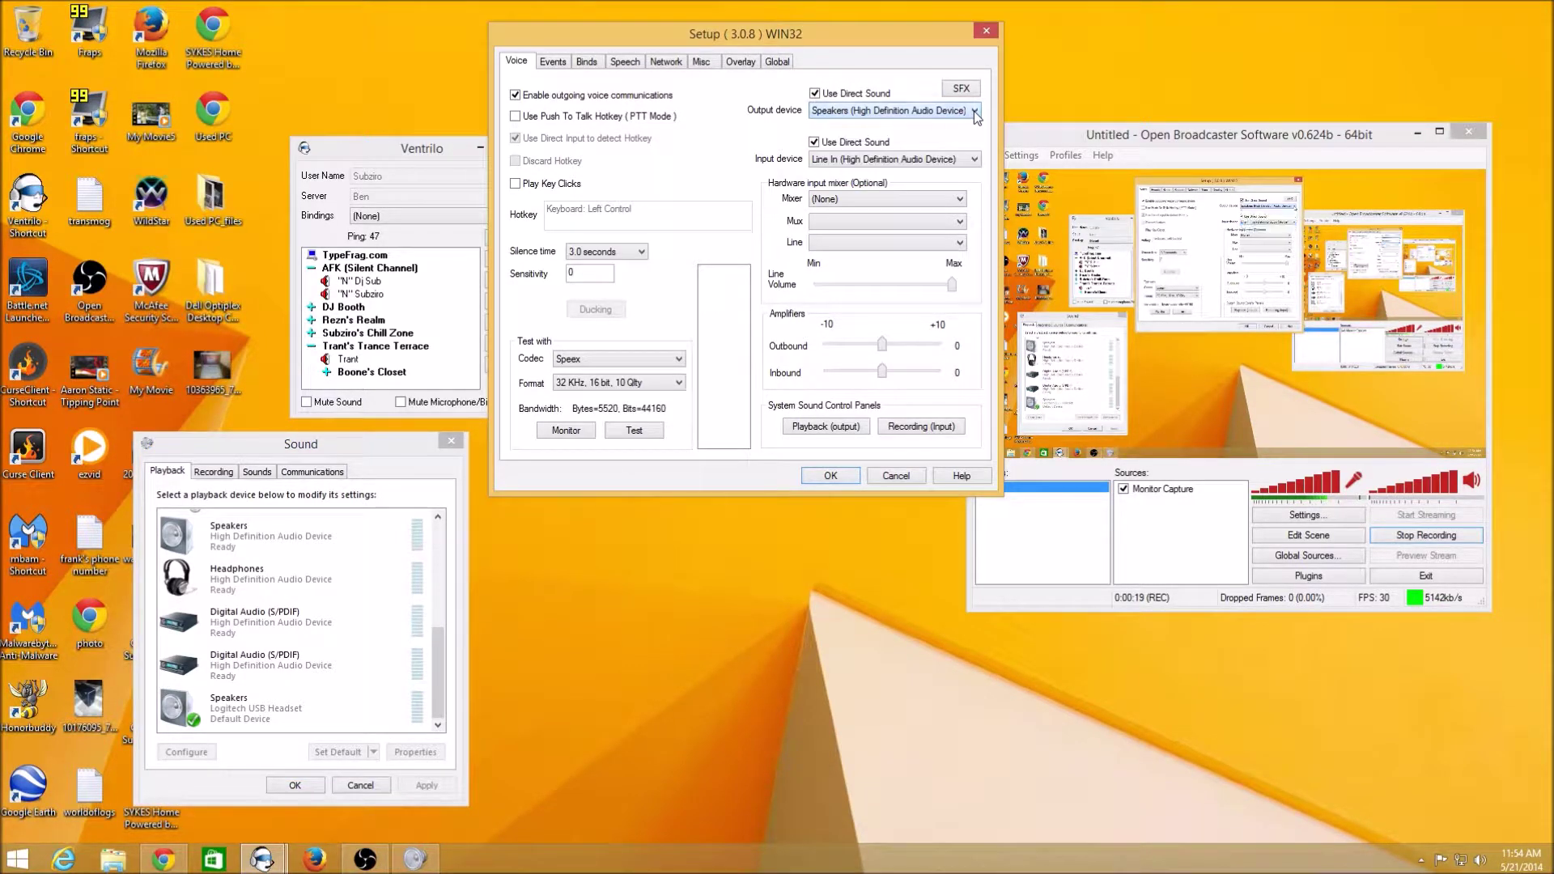
pyautogui.click(976, 113)
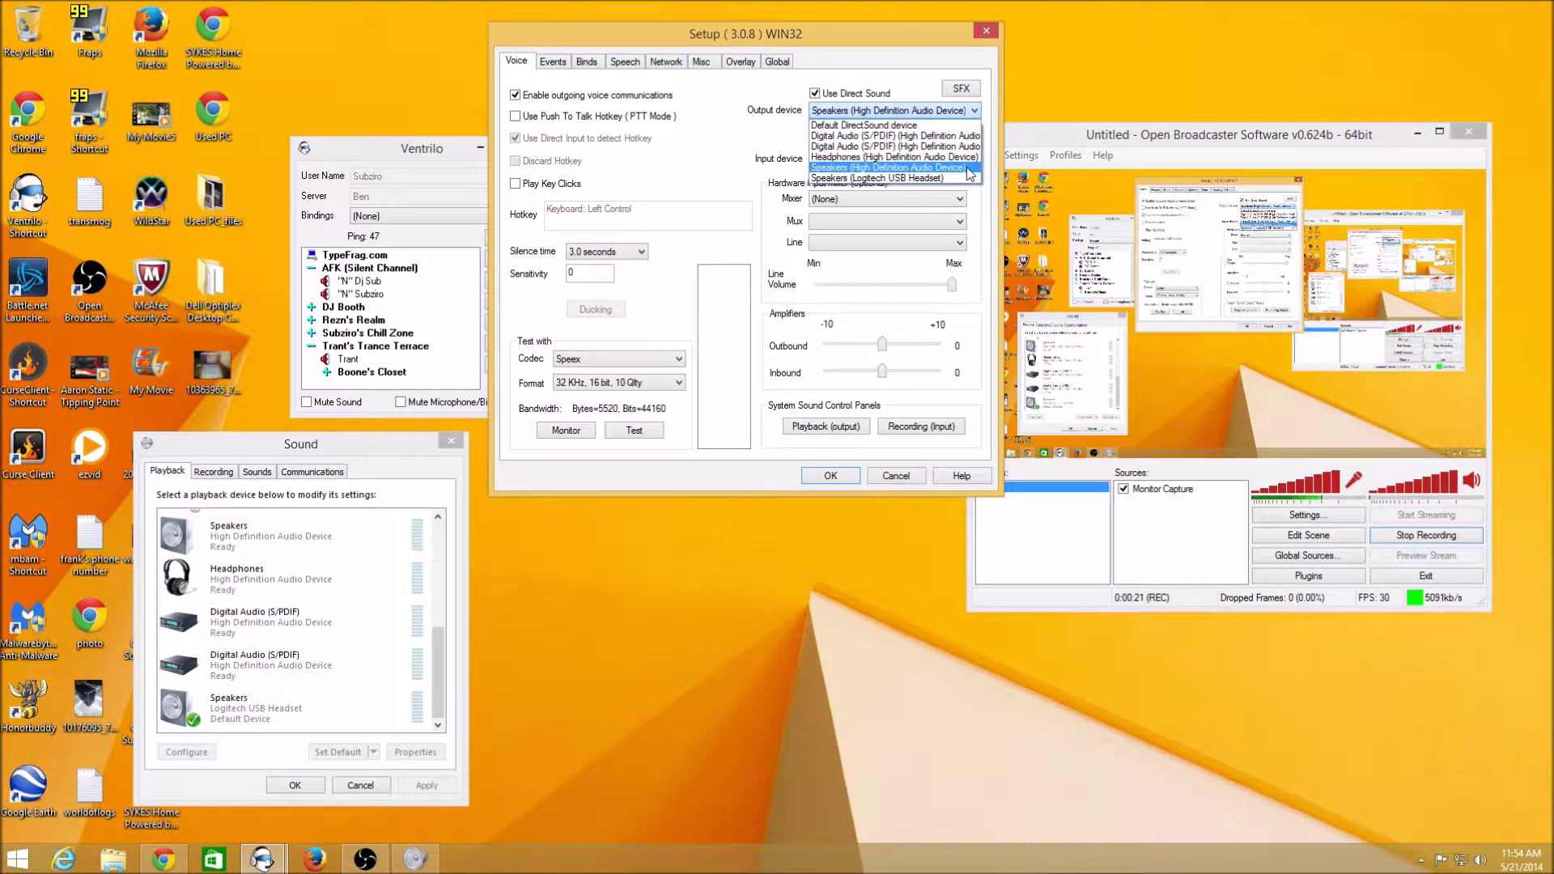
pyautogui.click(976, 113)
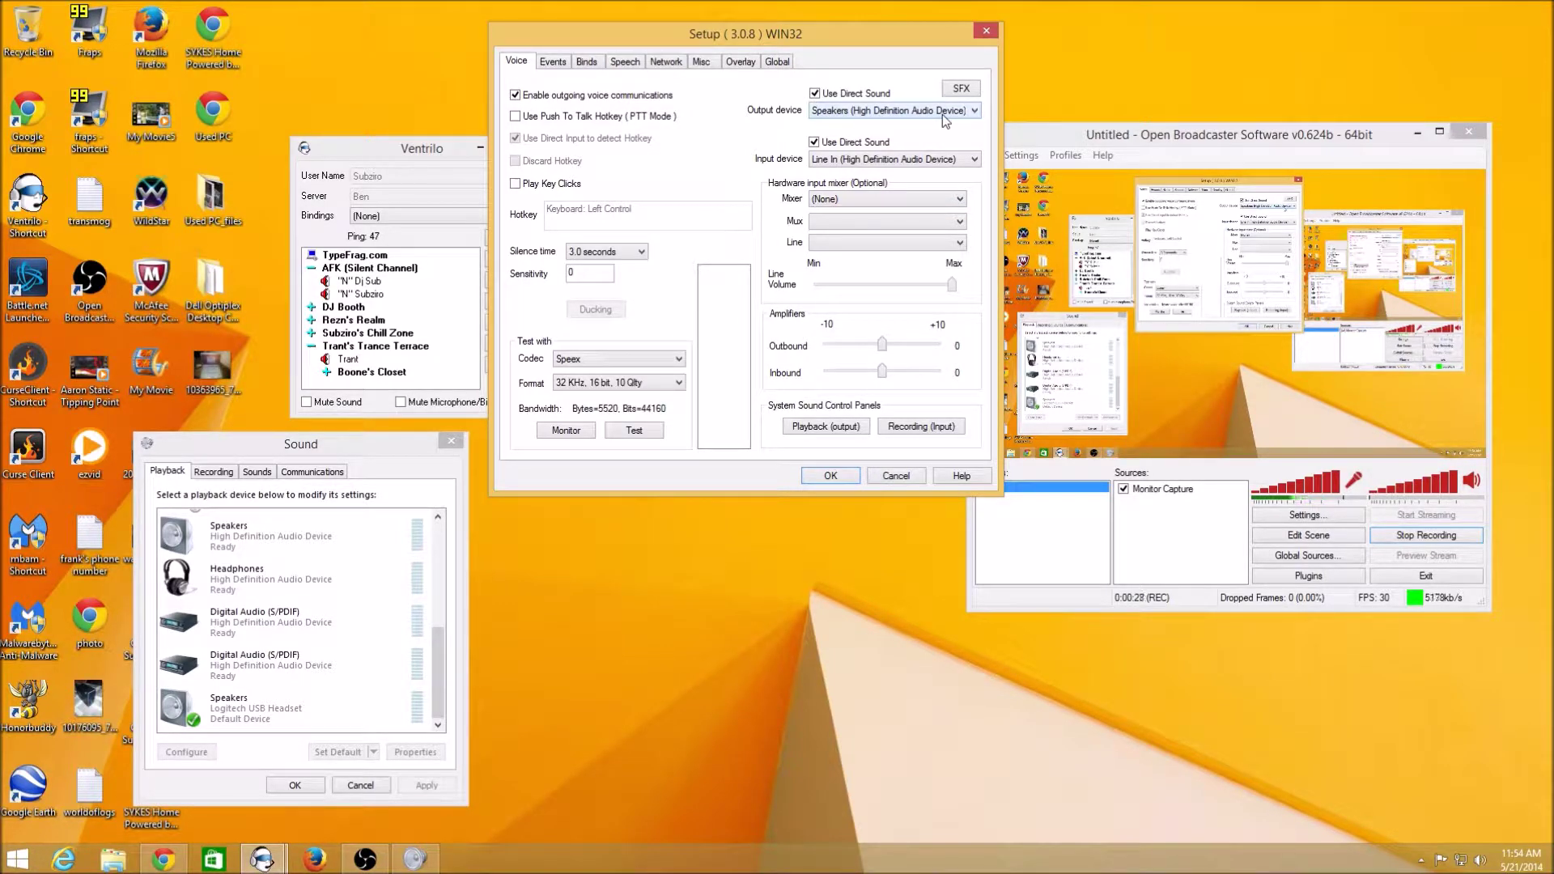
pyautogui.click(830, 475)
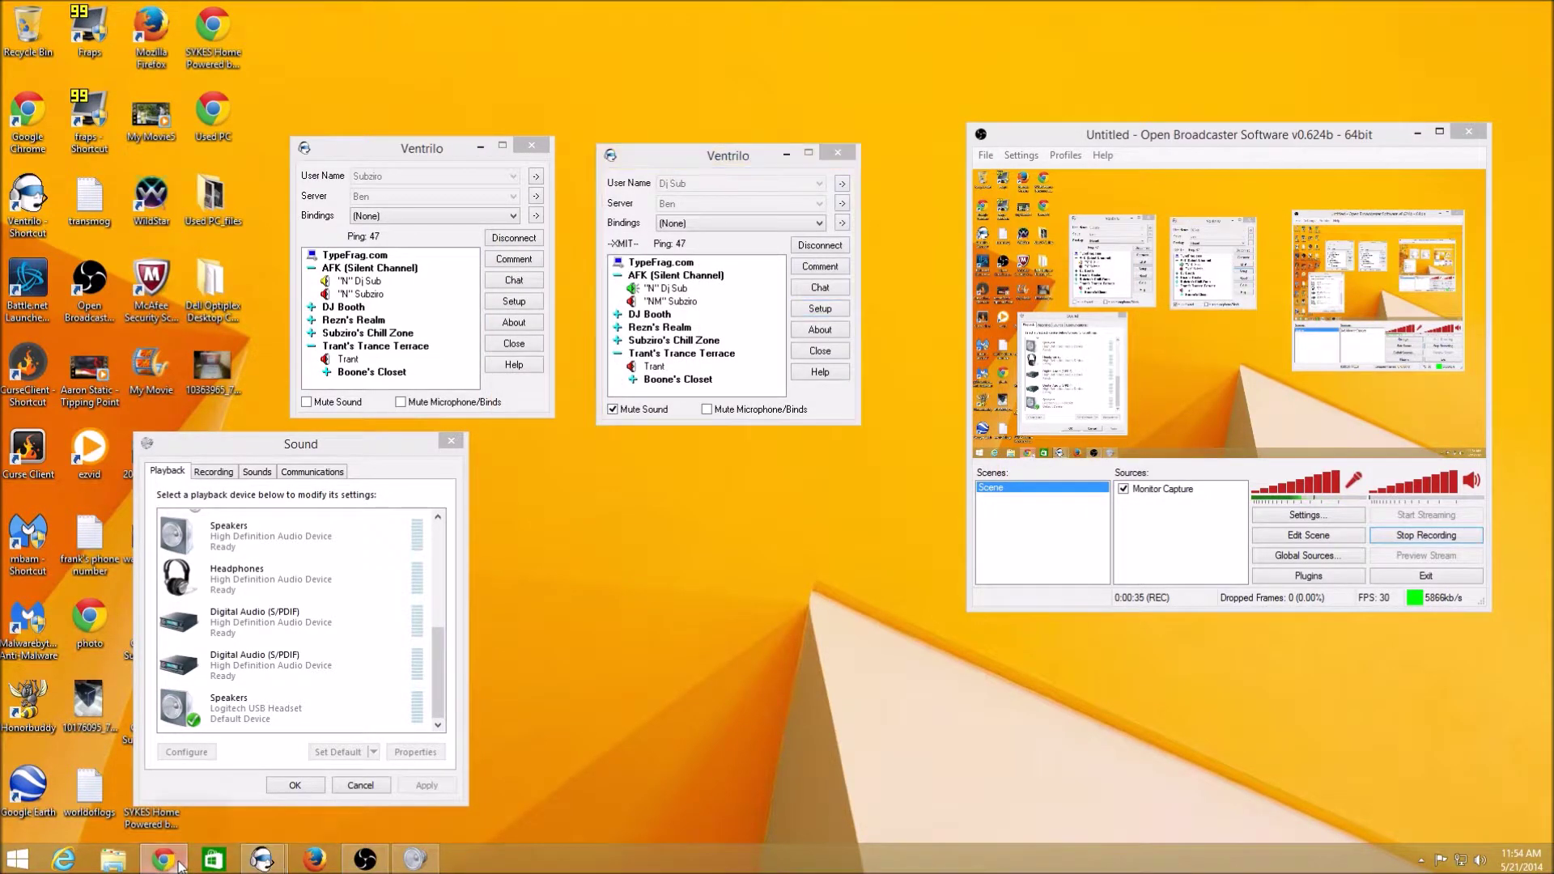
pyautogui.click(164, 859)
pyautogui.click(172, 9)
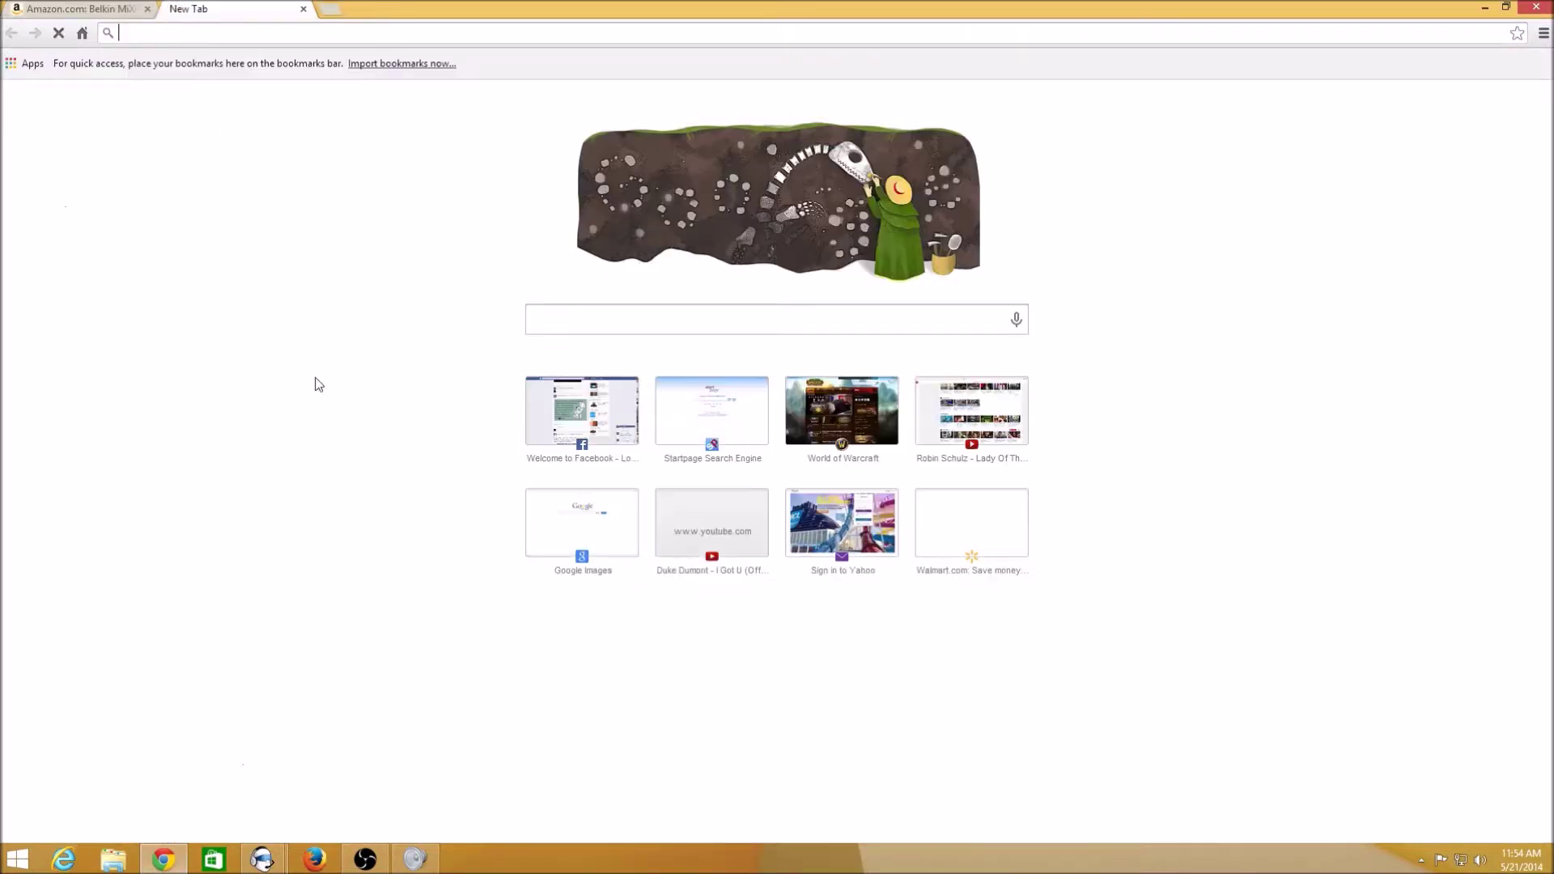
pyautogui.click(1540, 6)
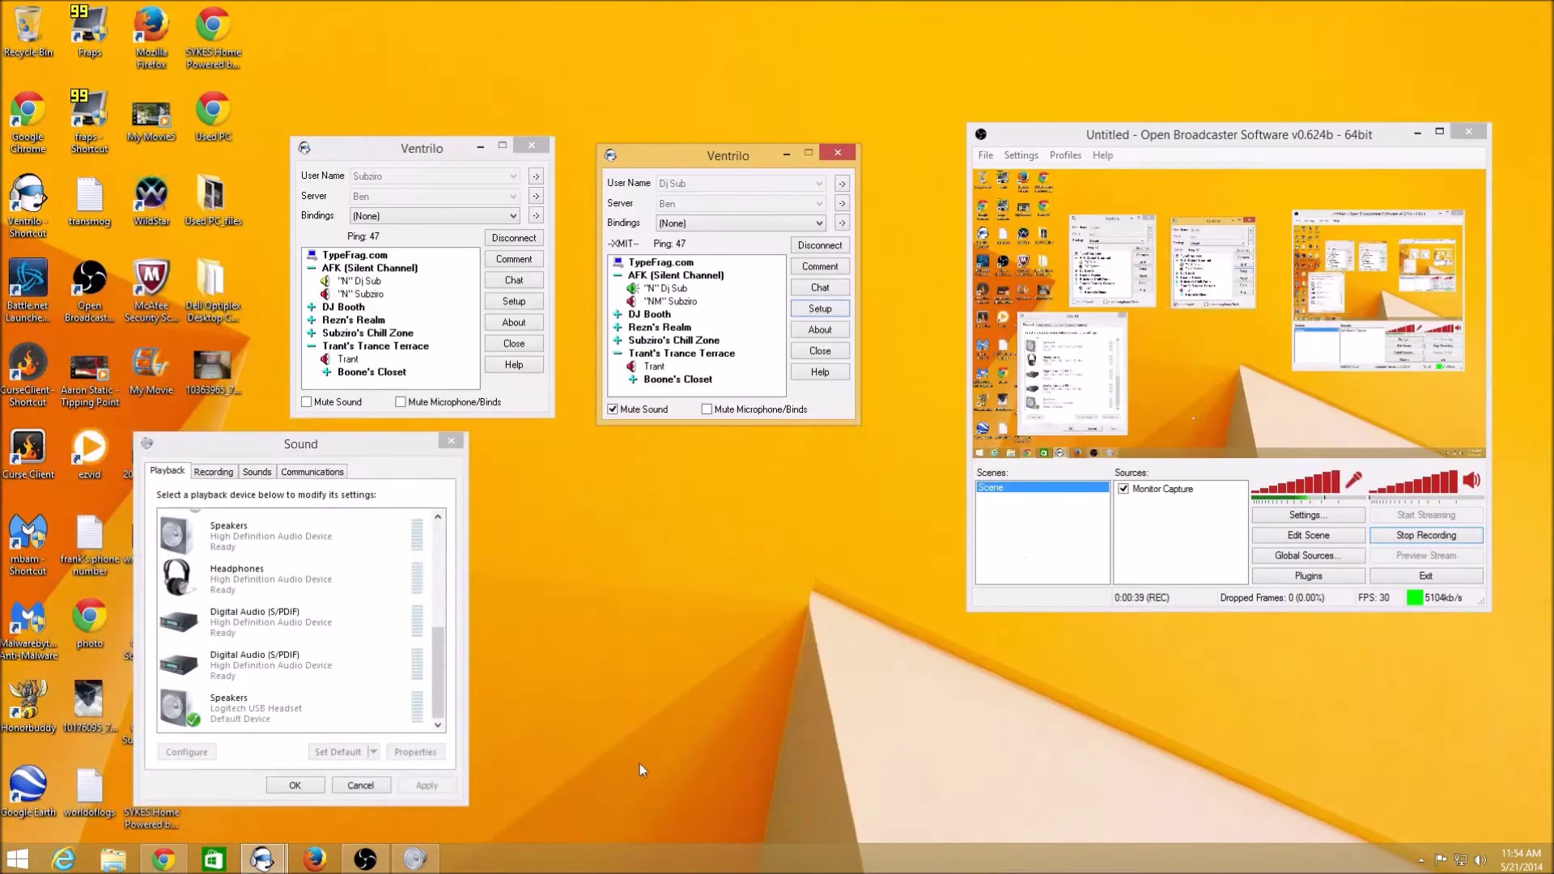
pyautogui.click(282, 704)
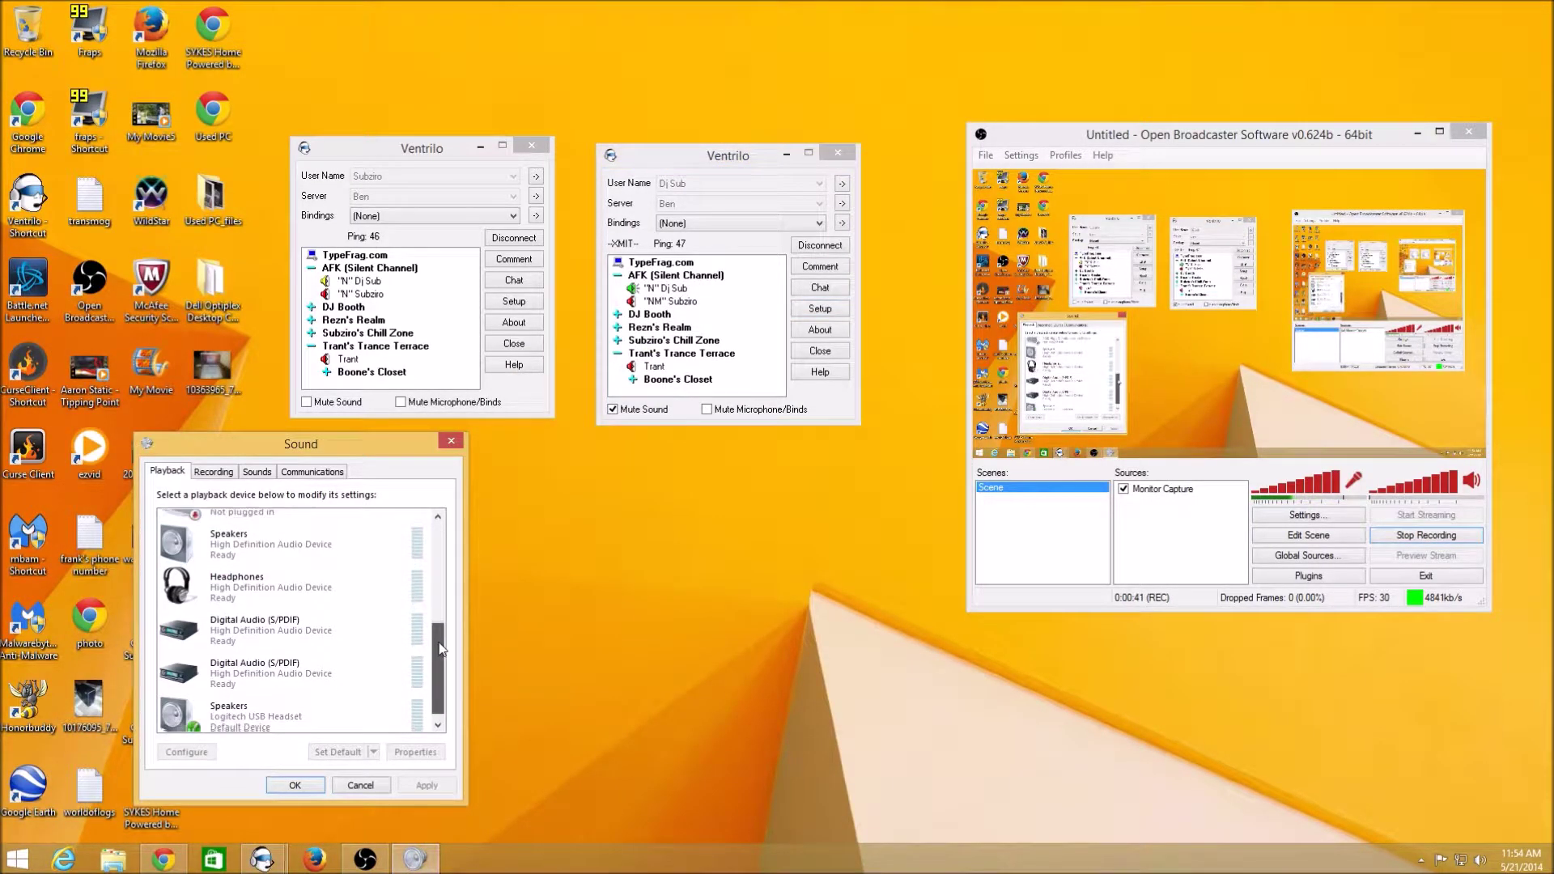
pyautogui.click(819, 308)
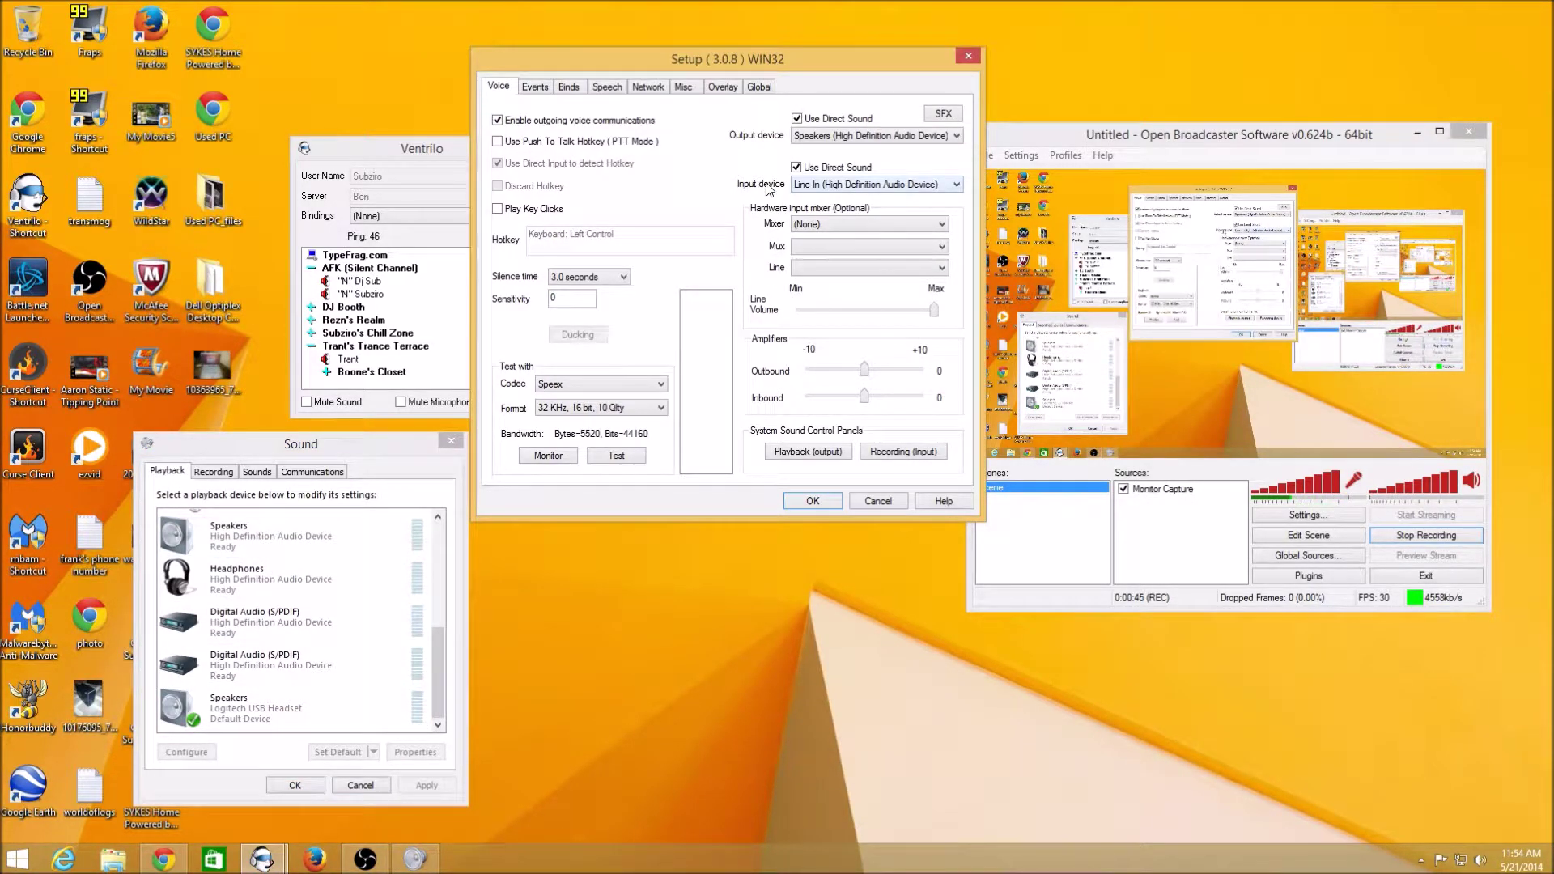
pyautogui.click(809, 500)
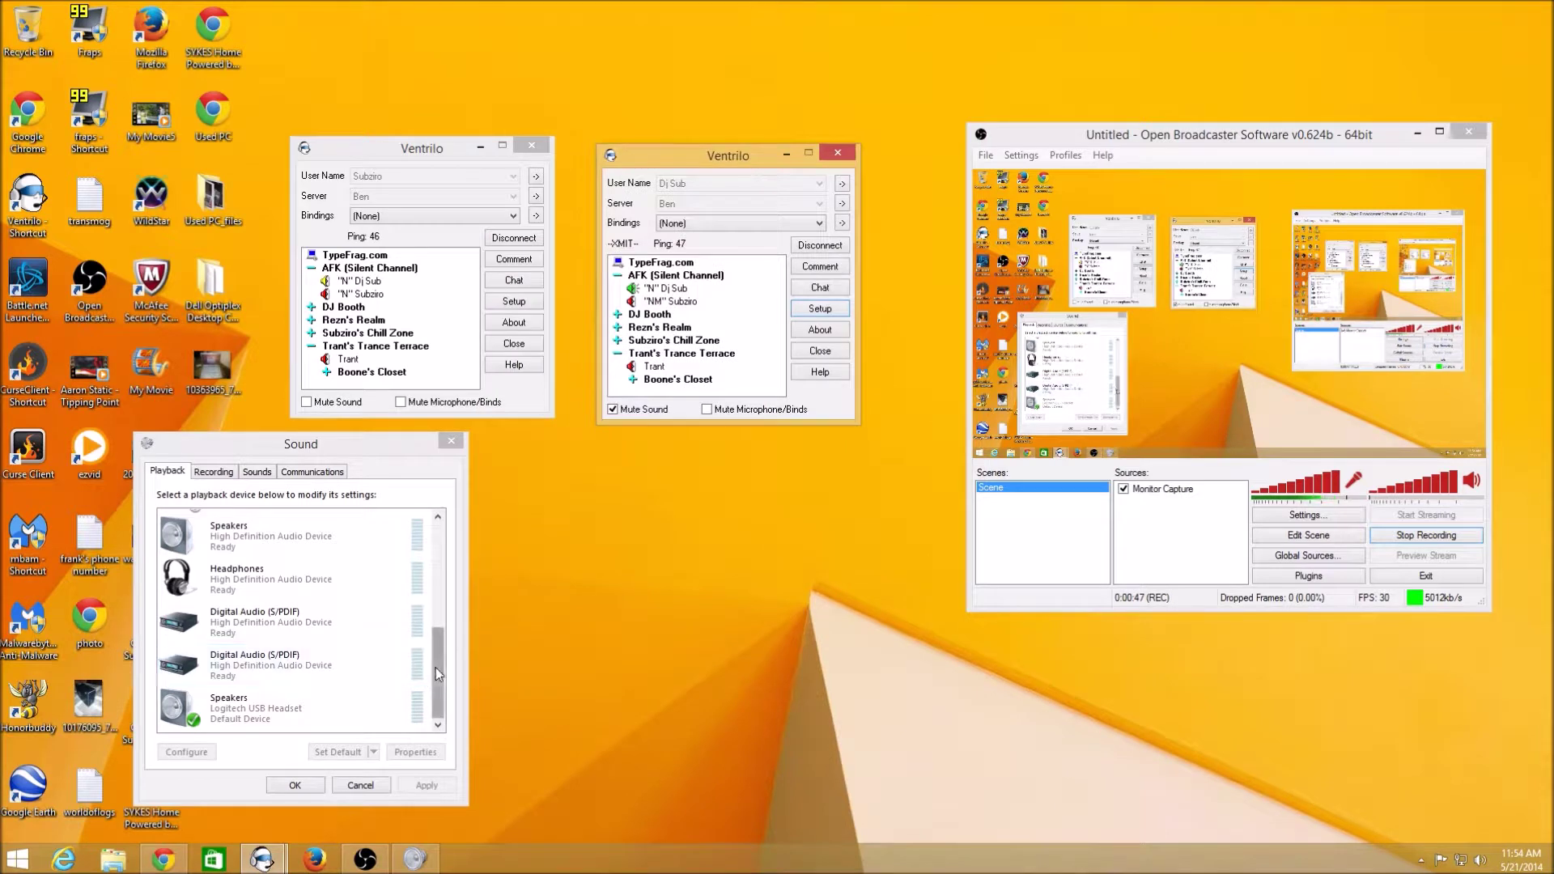
pyautogui.click(435, 667)
pyautogui.moveTo(436, 670)
pyautogui.mouseDown()
pyautogui.moveTo(439, 623)
pyautogui.moveTo(444, 682)
pyautogui.moveTo(449, 570)
pyautogui.moveTo(466, 673)
pyautogui.mouseUp()
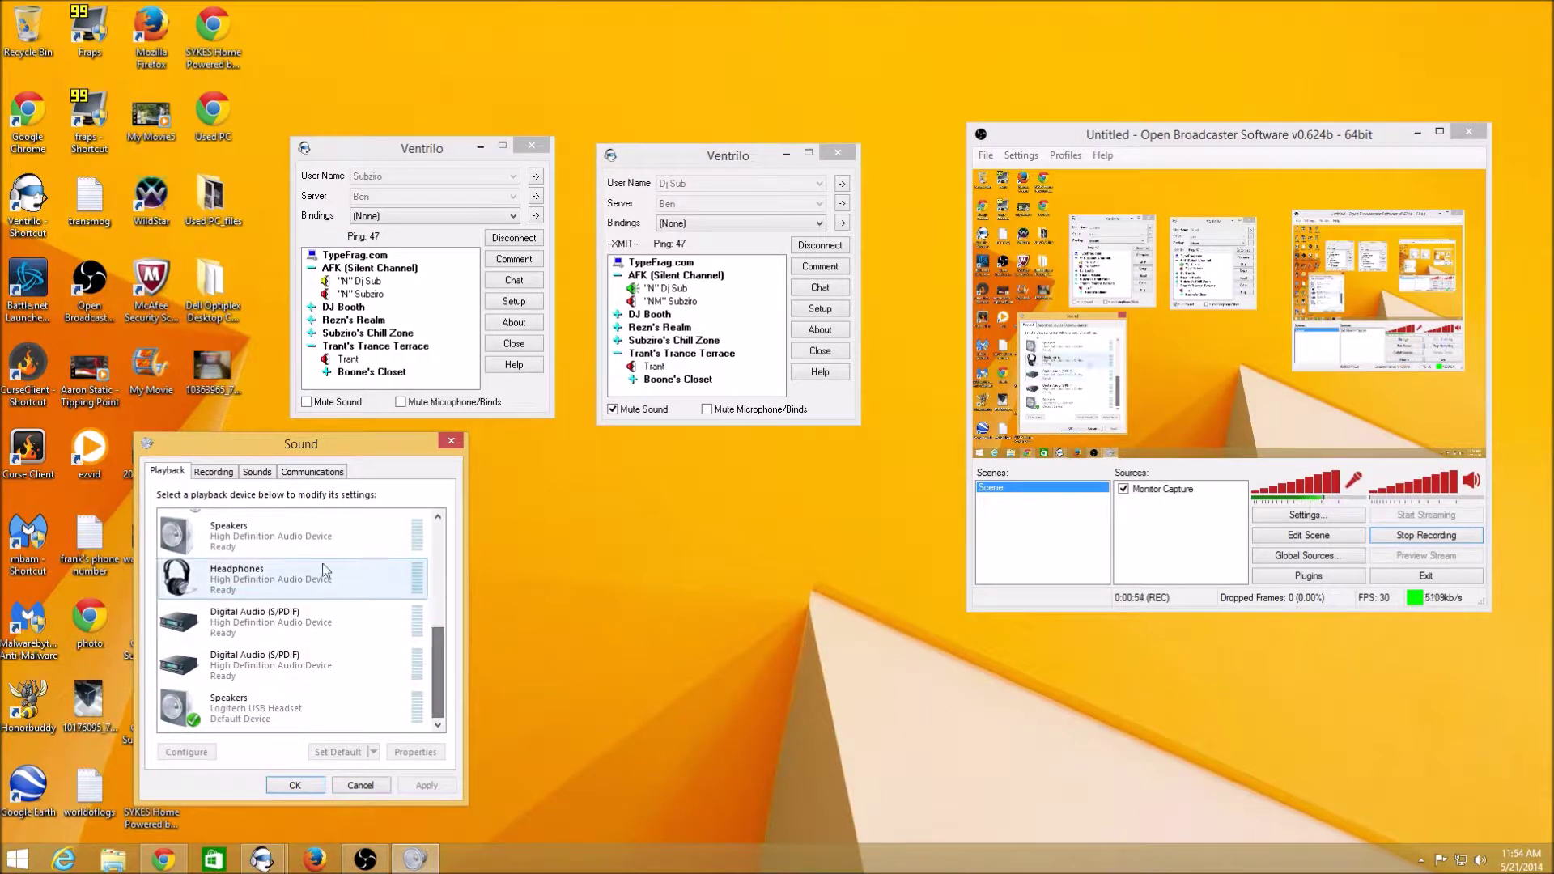
pyautogui.rightClick(267, 542)
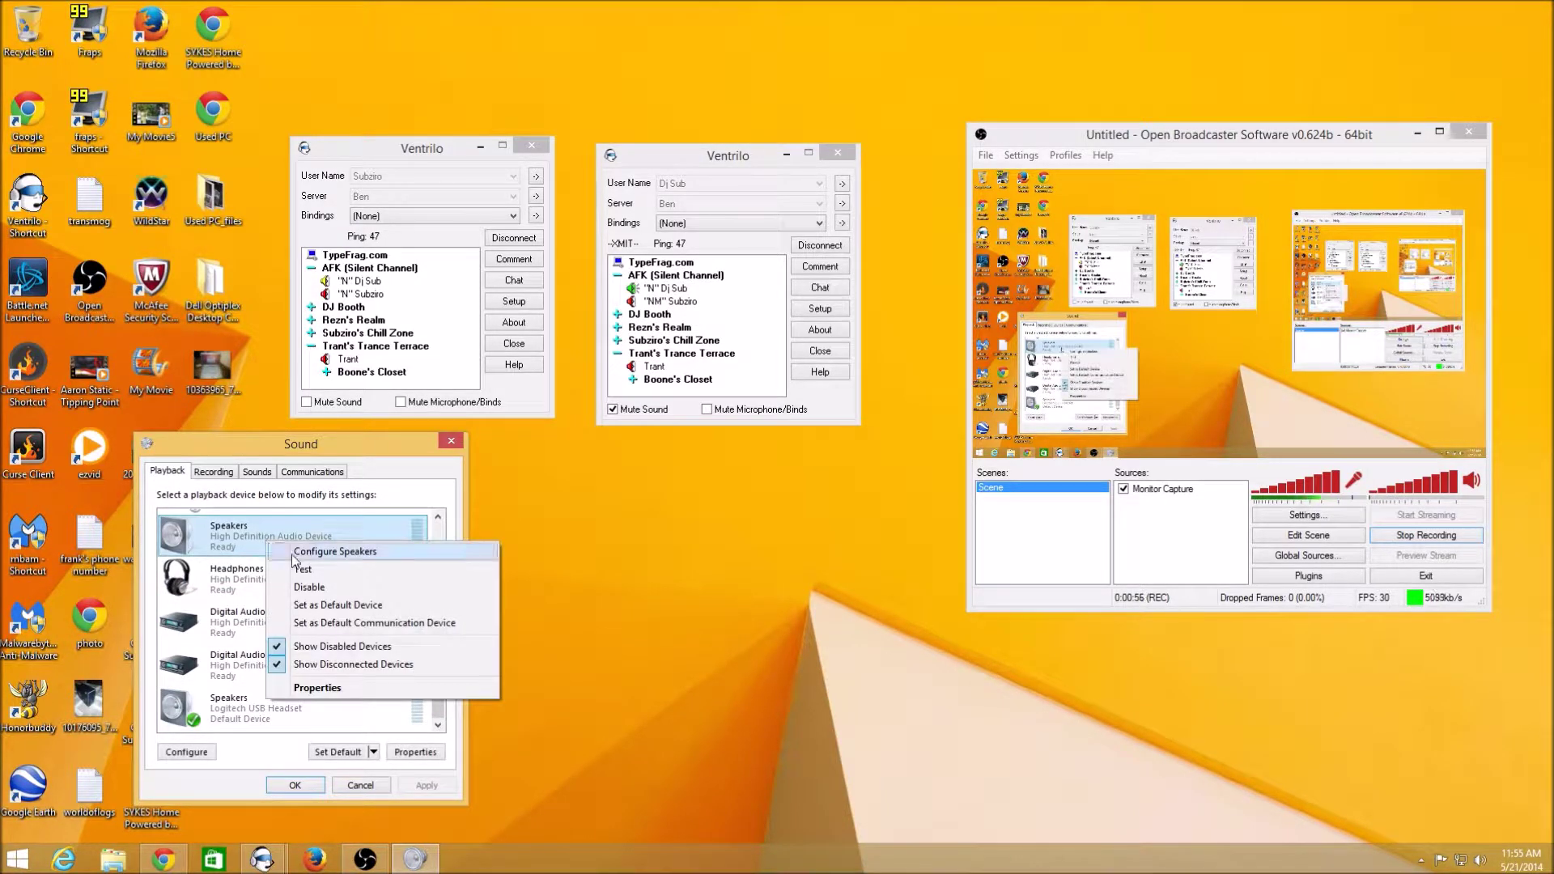
pyautogui.click(434, 545)
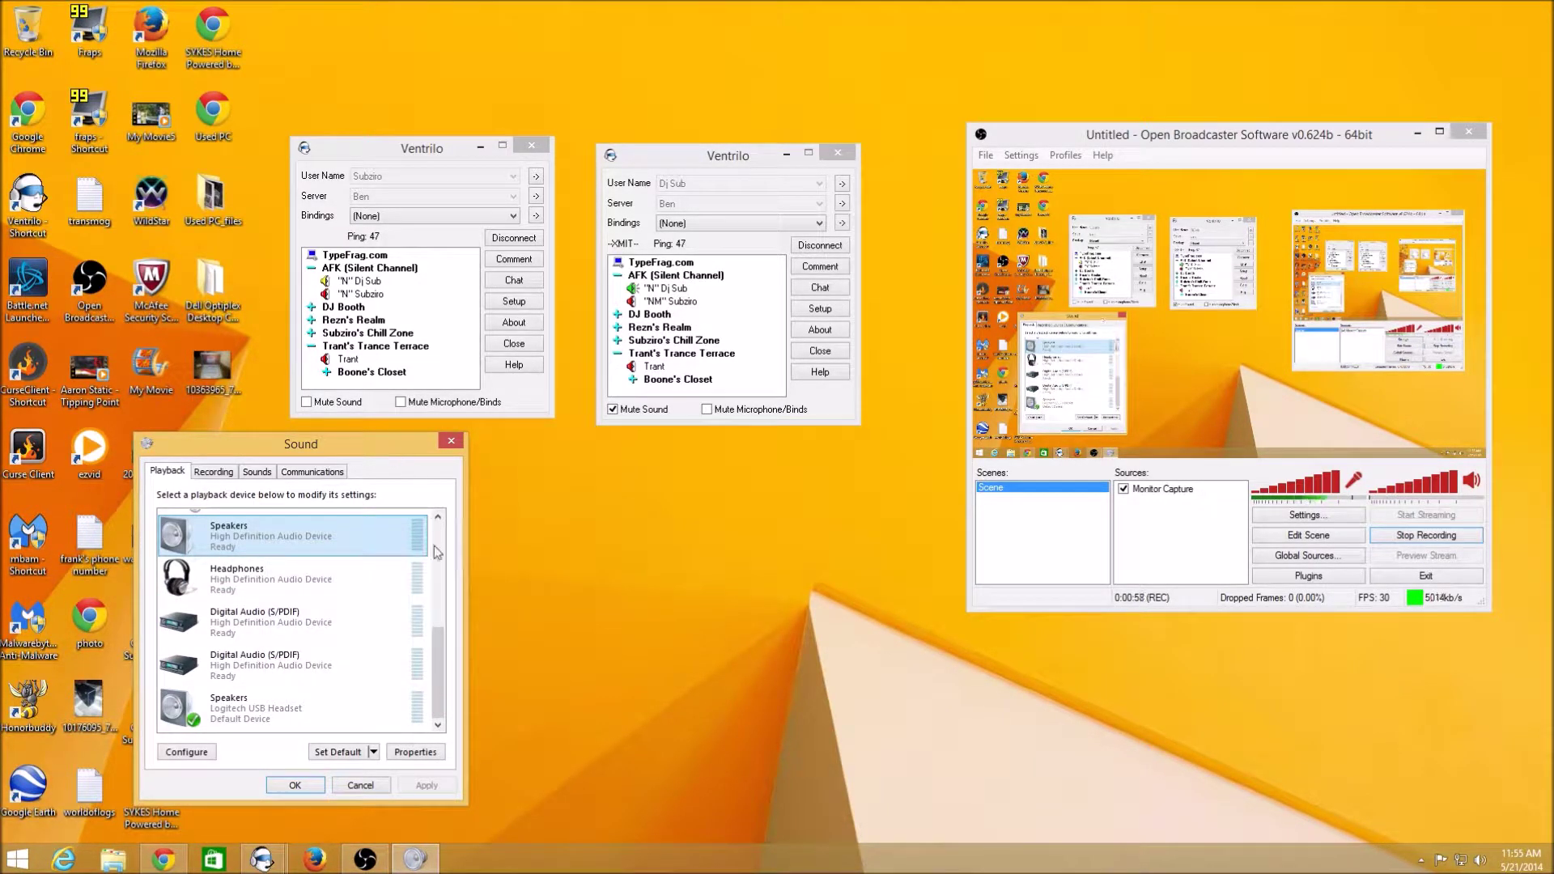
pyautogui.click(434, 545)
pyautogui.moveTo(446, 621); pyautogui.dragTo(441, 716)
pyautogui.moveTo(175, 869)
pyautogui.moveTo(408, 449)
pyautogui.mouseDown()
pyautogui.moveTo(699, 458)
pyautogui.moveTo(478, 448)
pyautogui.mouseUp()
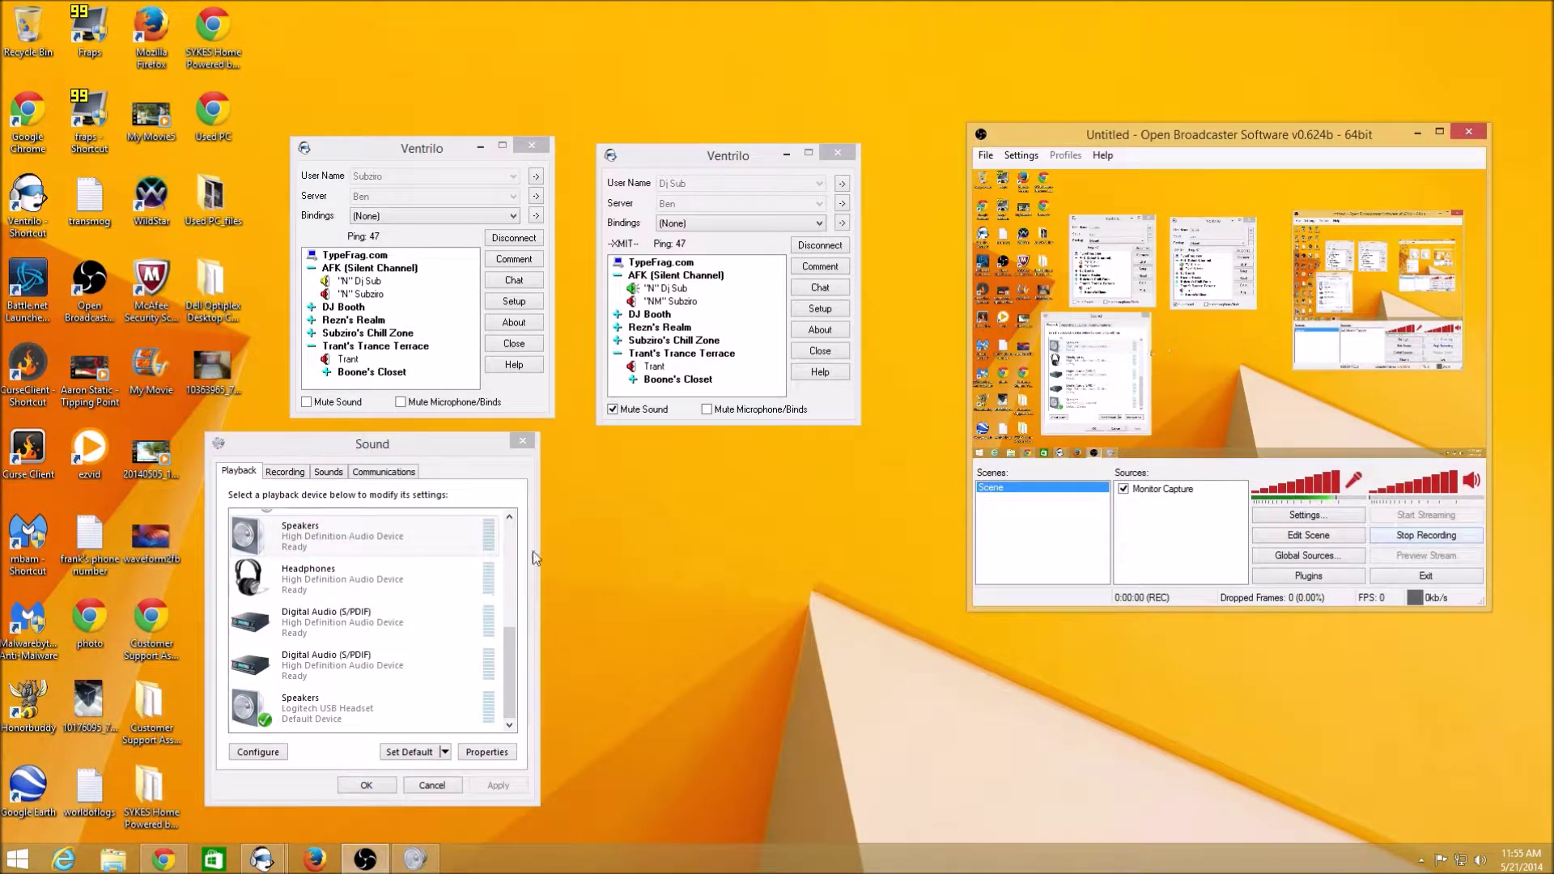
pyautogui.moveTo(450, 440); pyautogui.dragTo(614, 448)
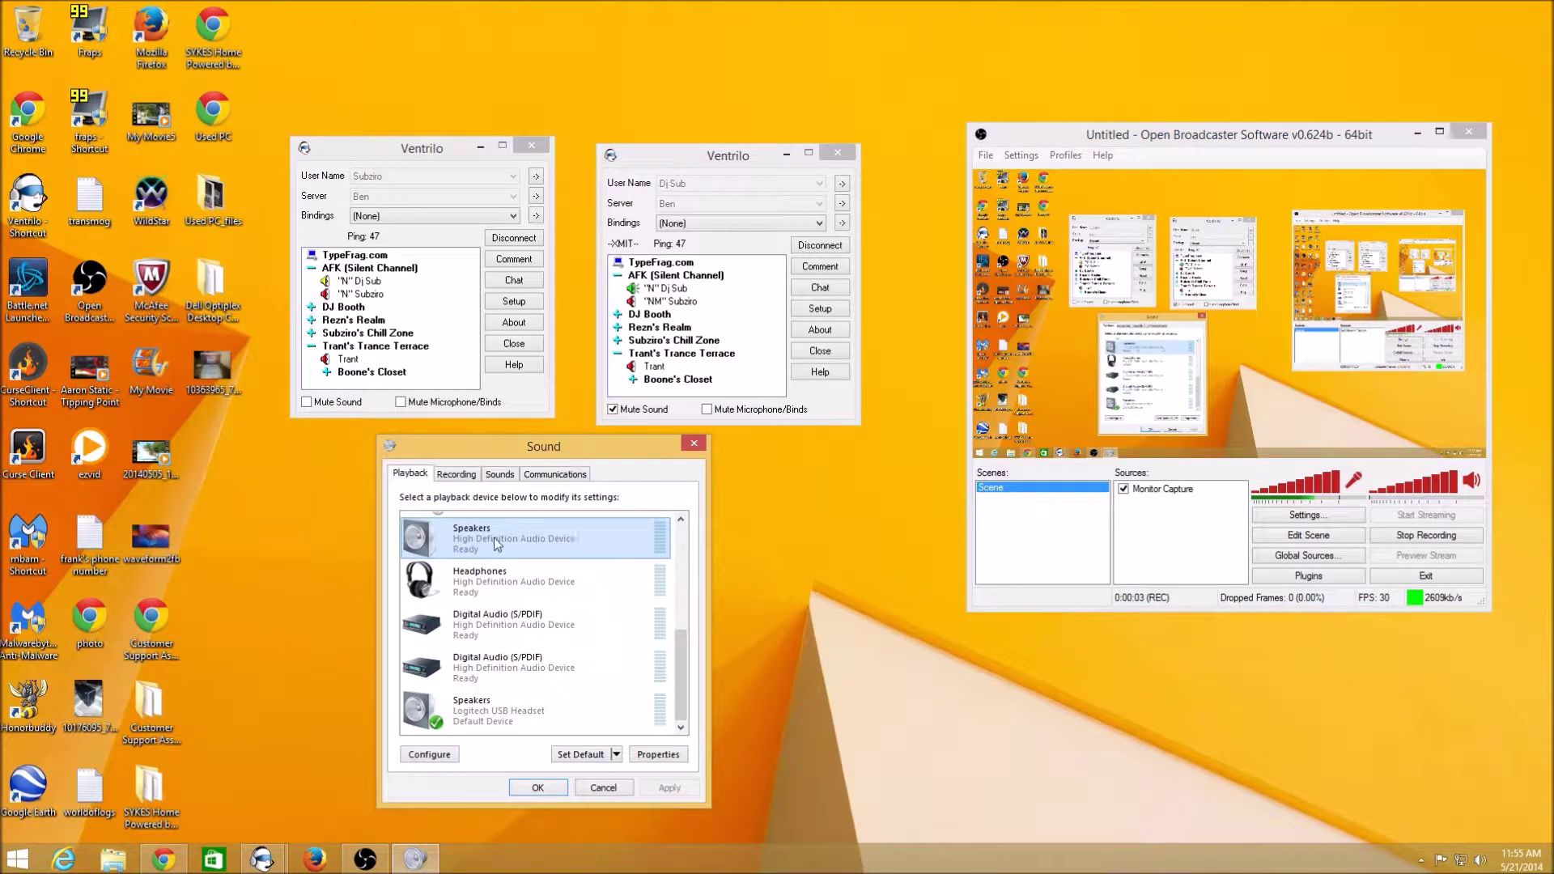
pyautogui.moveTo(680, 664)
pyautogui.mouseDown()
pyautogui.moveTo(691, 633)
pyautogui.moveTo(696, 701)
pyautogui.mouseUp()
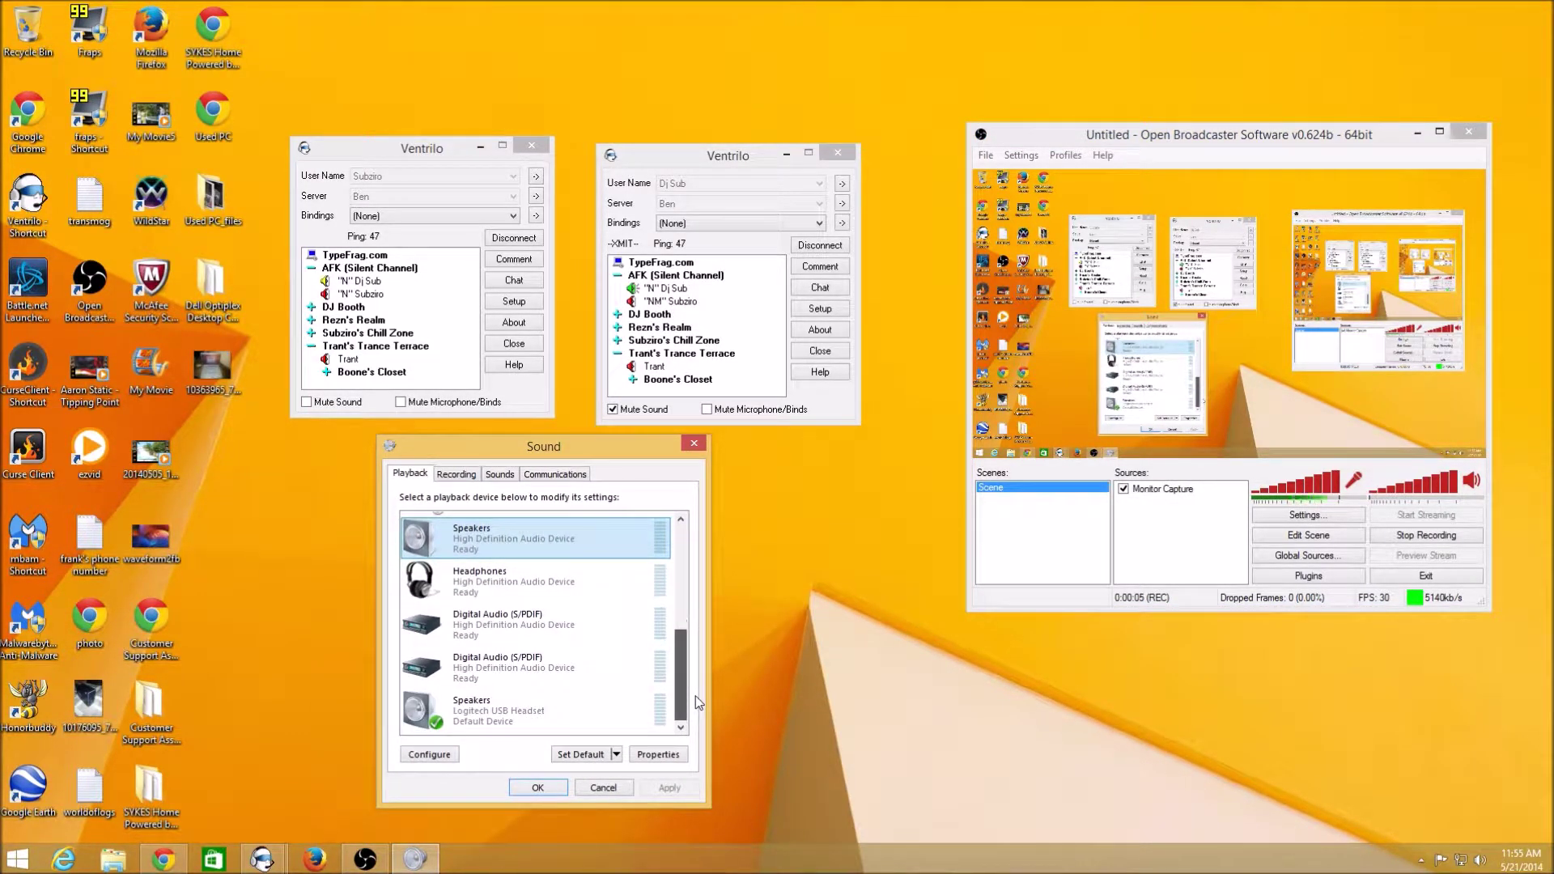
pyautogui.moveTo(533, 447)
pyautogui.mouseDown()
pyautogui.moveTo(808, 460)
pyautogui.moveTo(381, 512)
pyautogui.moveTo(211, 490)
pyautogui.moveTo(601, 444)
pyautogui.mouseUp()
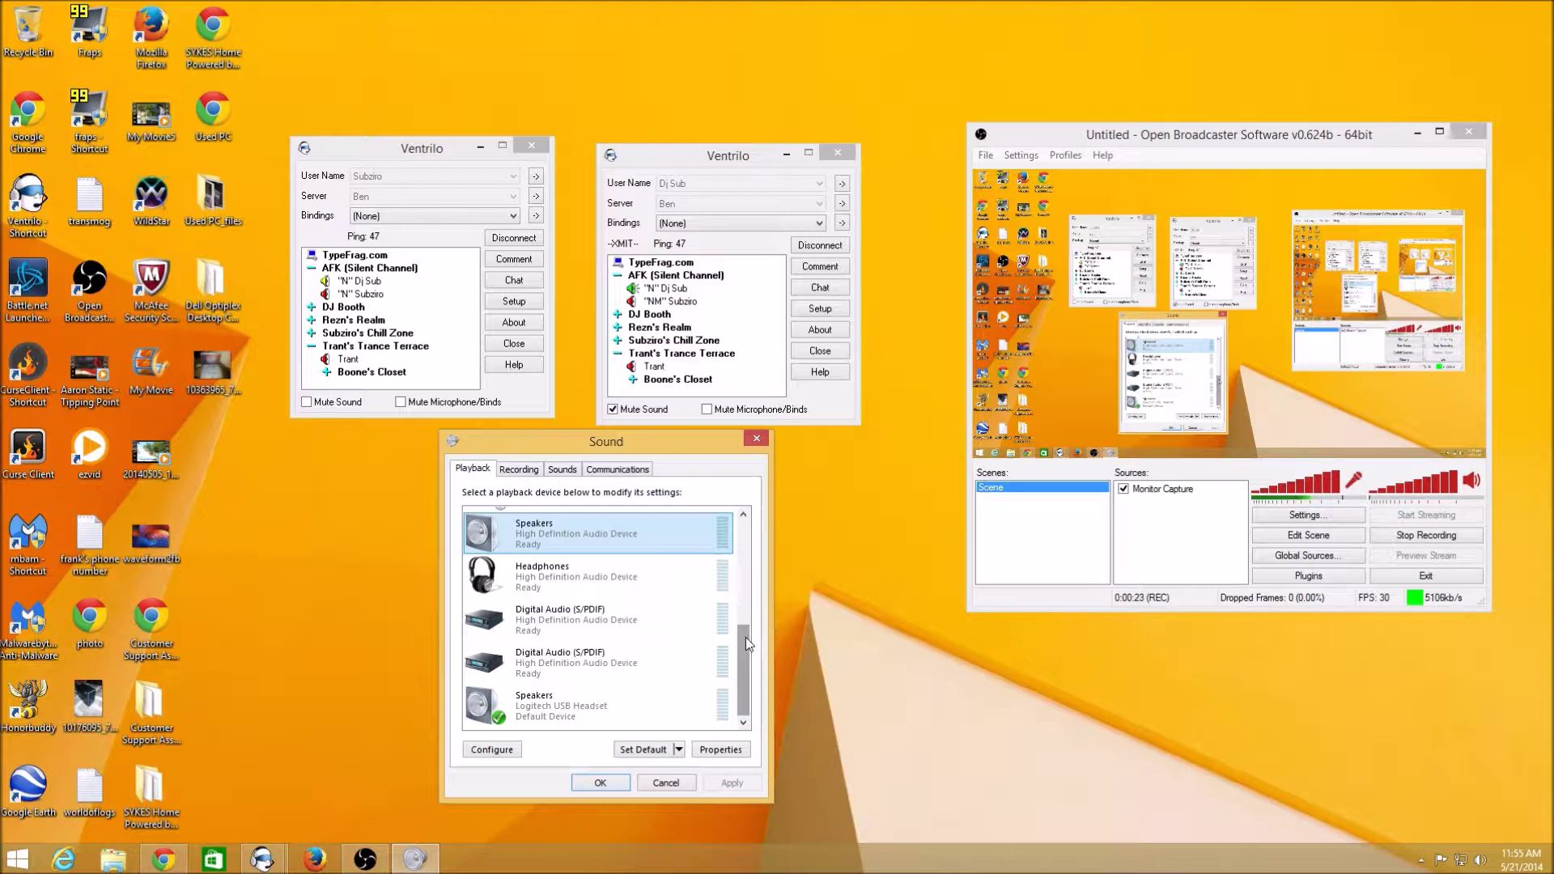
pyautogui.moveTo(746, 638)
pyautogui.mouseDown()
pyautogui.moveTo(730, 562)
pyautogui.moveTo(948, 625)
pyautogui.moveTo(950, 639)
pyautogui.mouseUp()
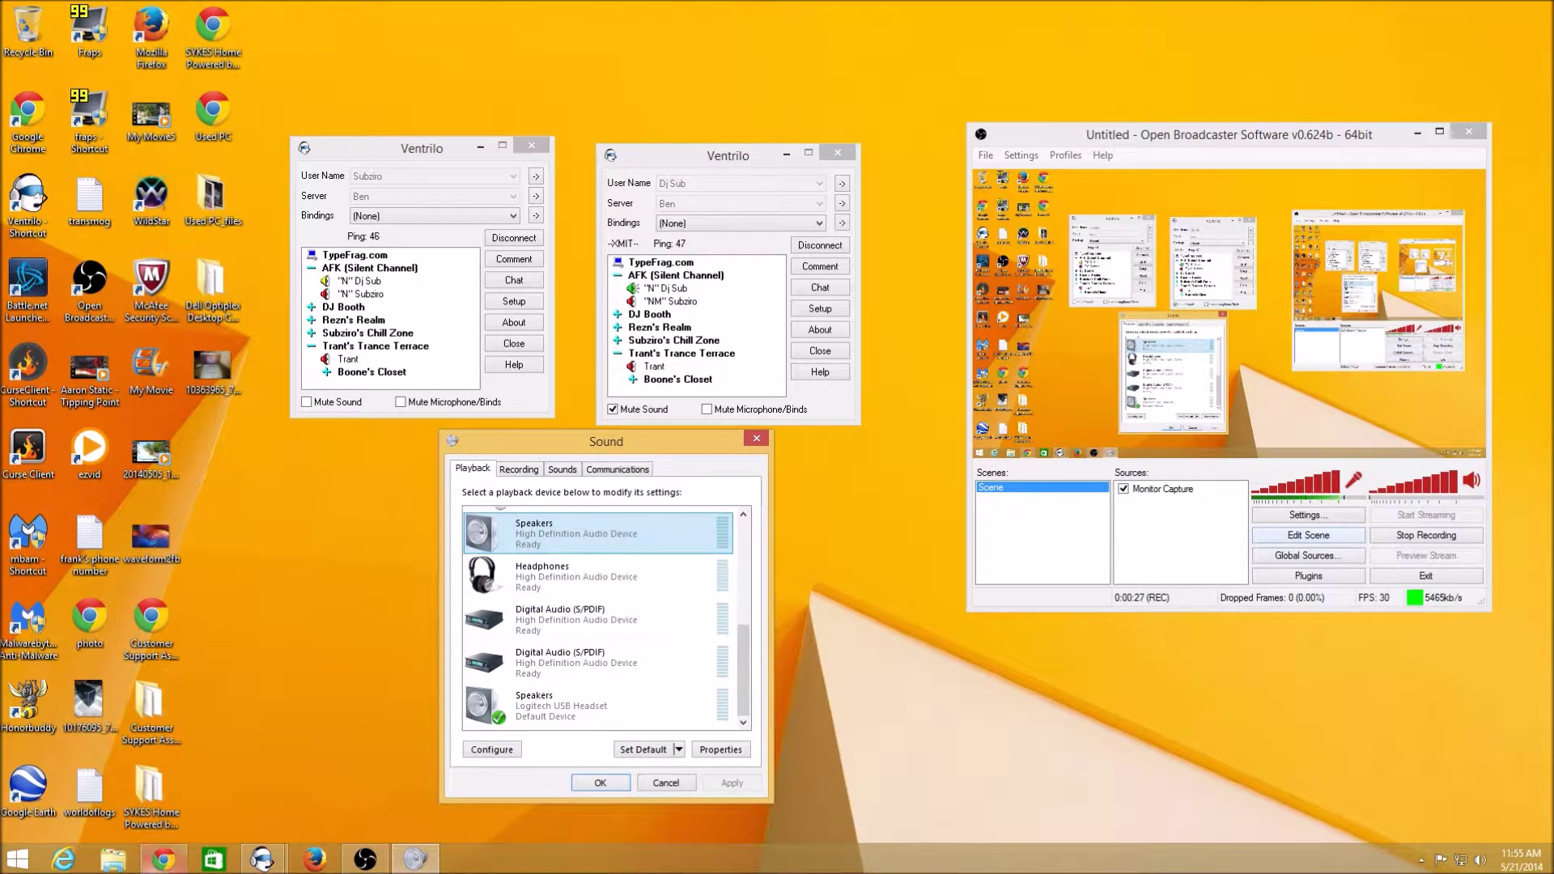
pyautogui.click(163, 860)
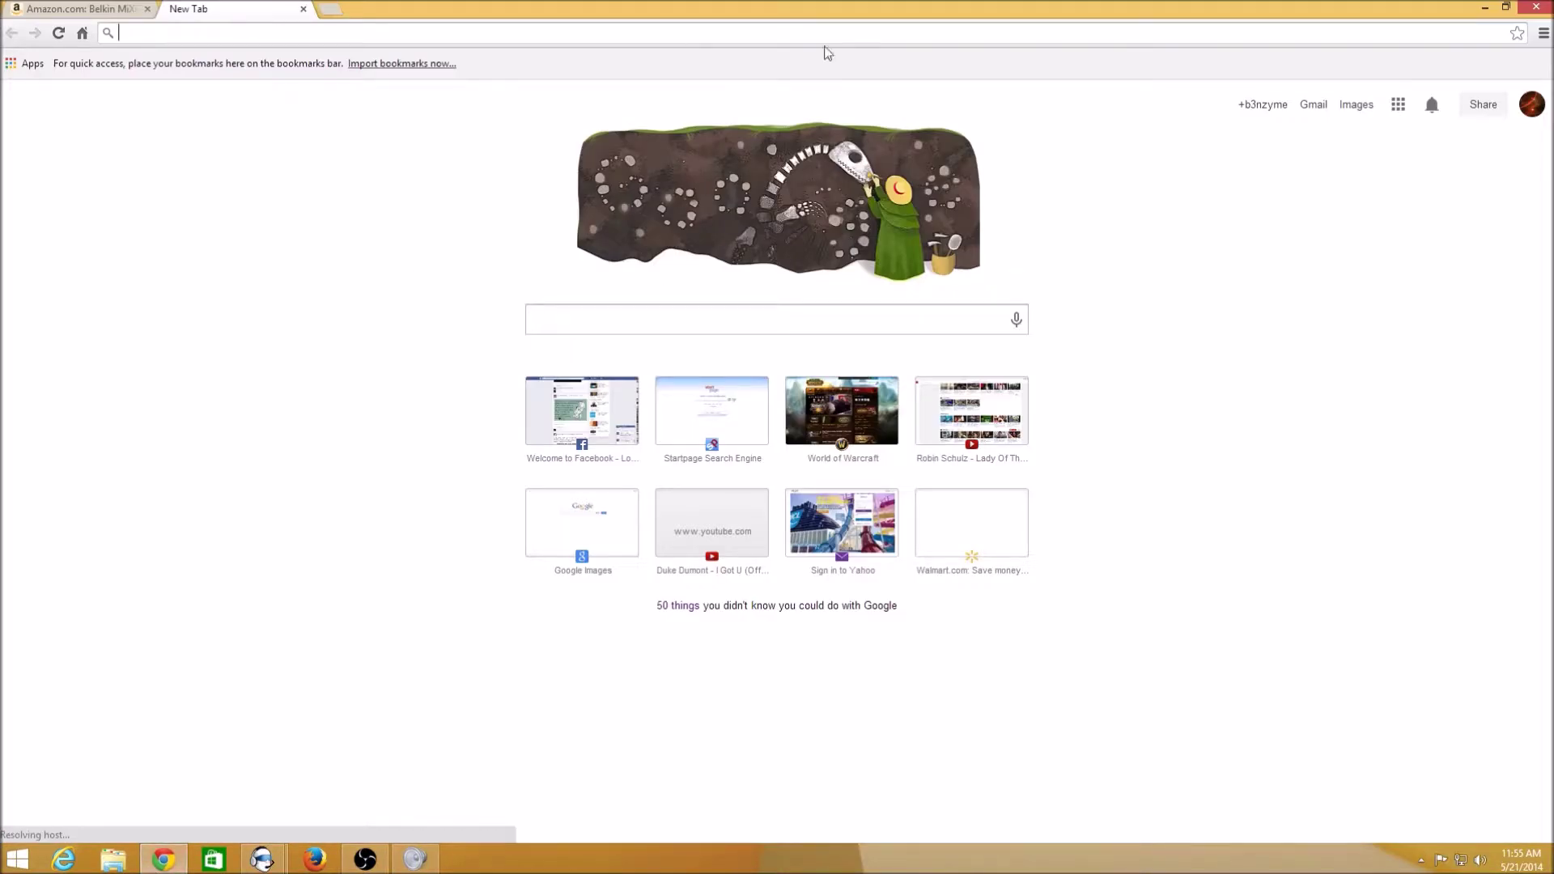
# Shift the OBS window further left, then bring Chrome back on the Amazon Belkin aux cable tab.
pyautogui.click(1484, 7)
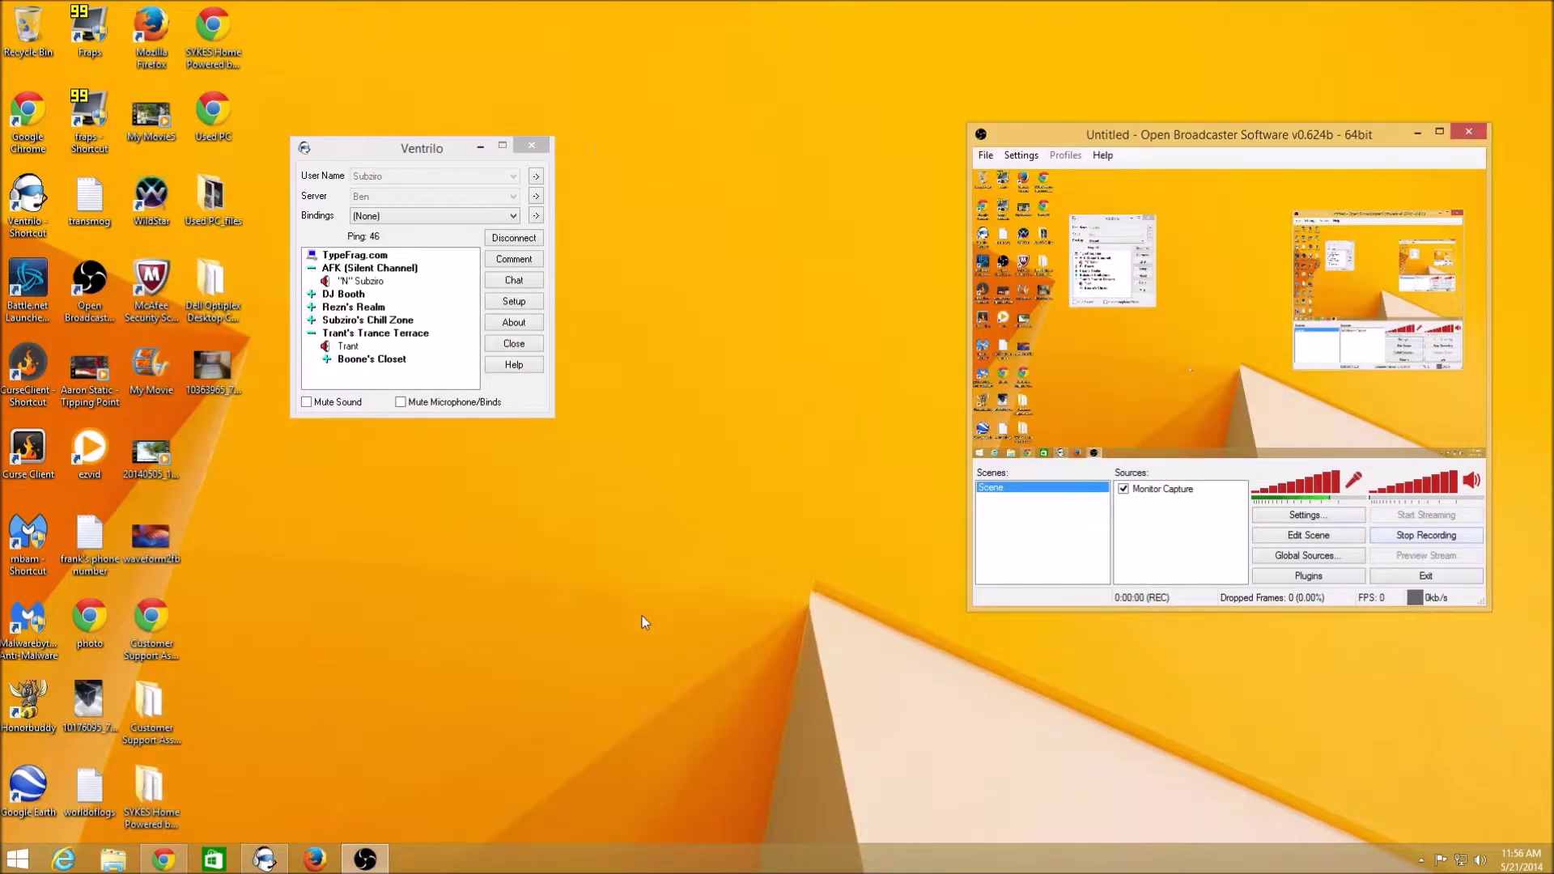
pyautogui.click(162, 859)
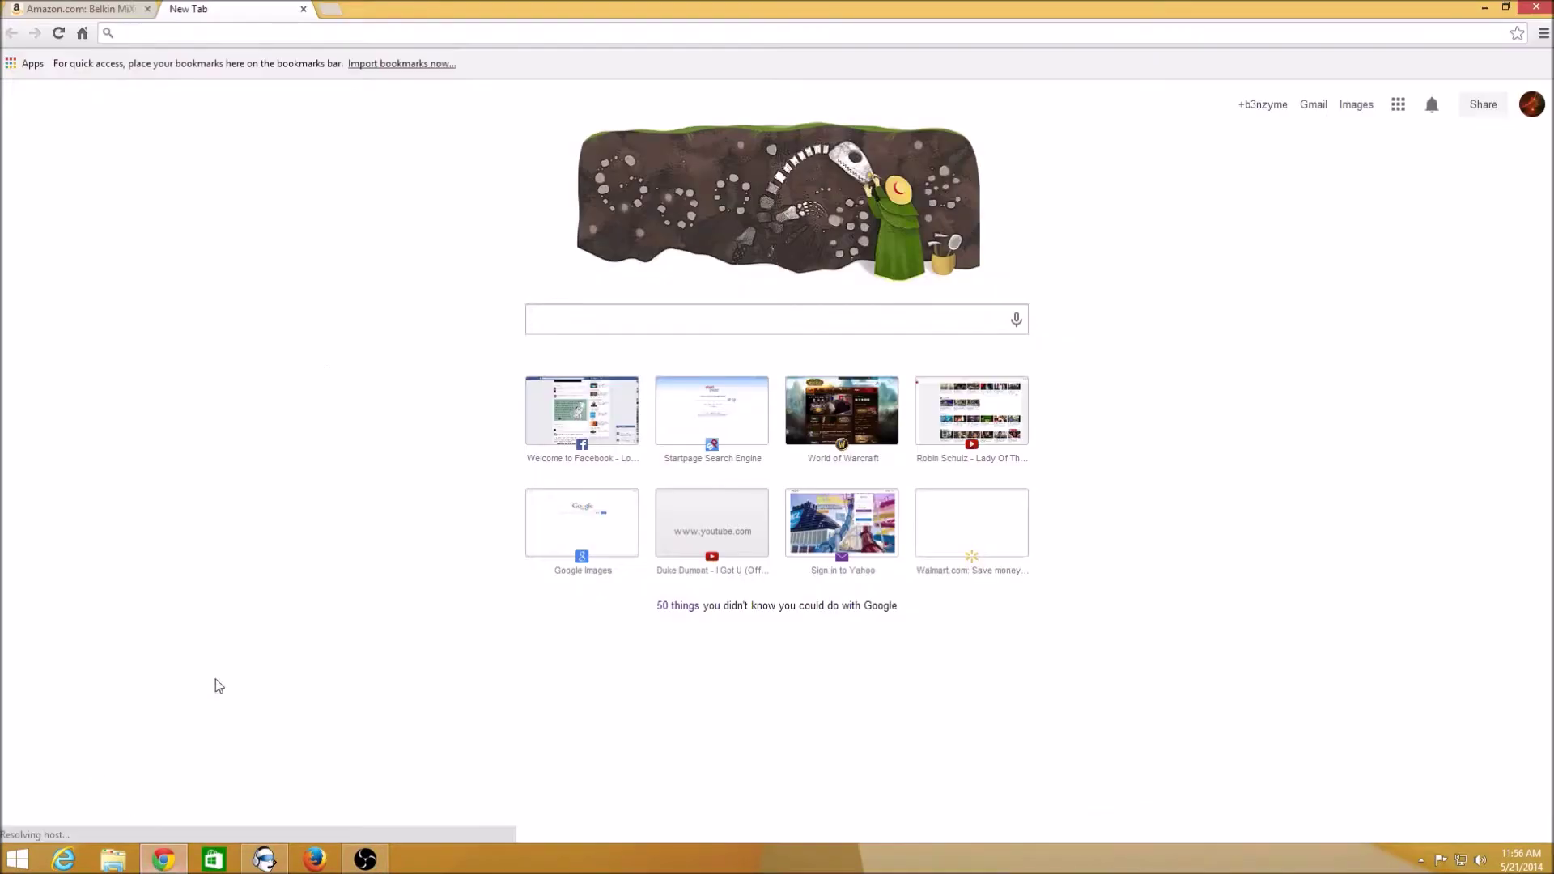
pyautogui.click(1484, 7)
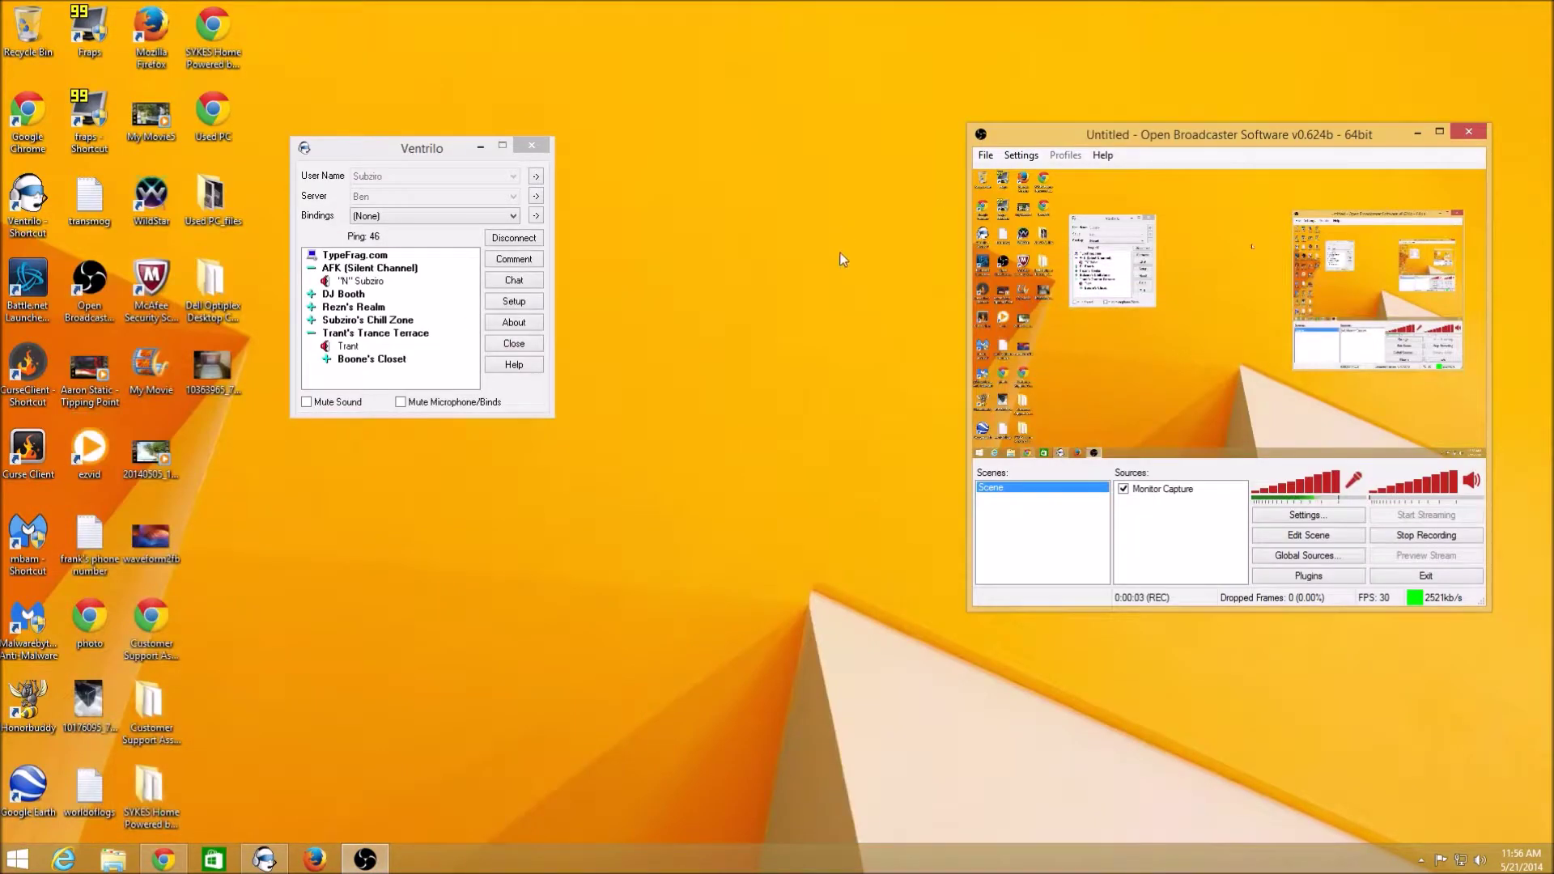
pyautogui.moveTo(1167, 131); pyautogui.dragTo(930, 128)
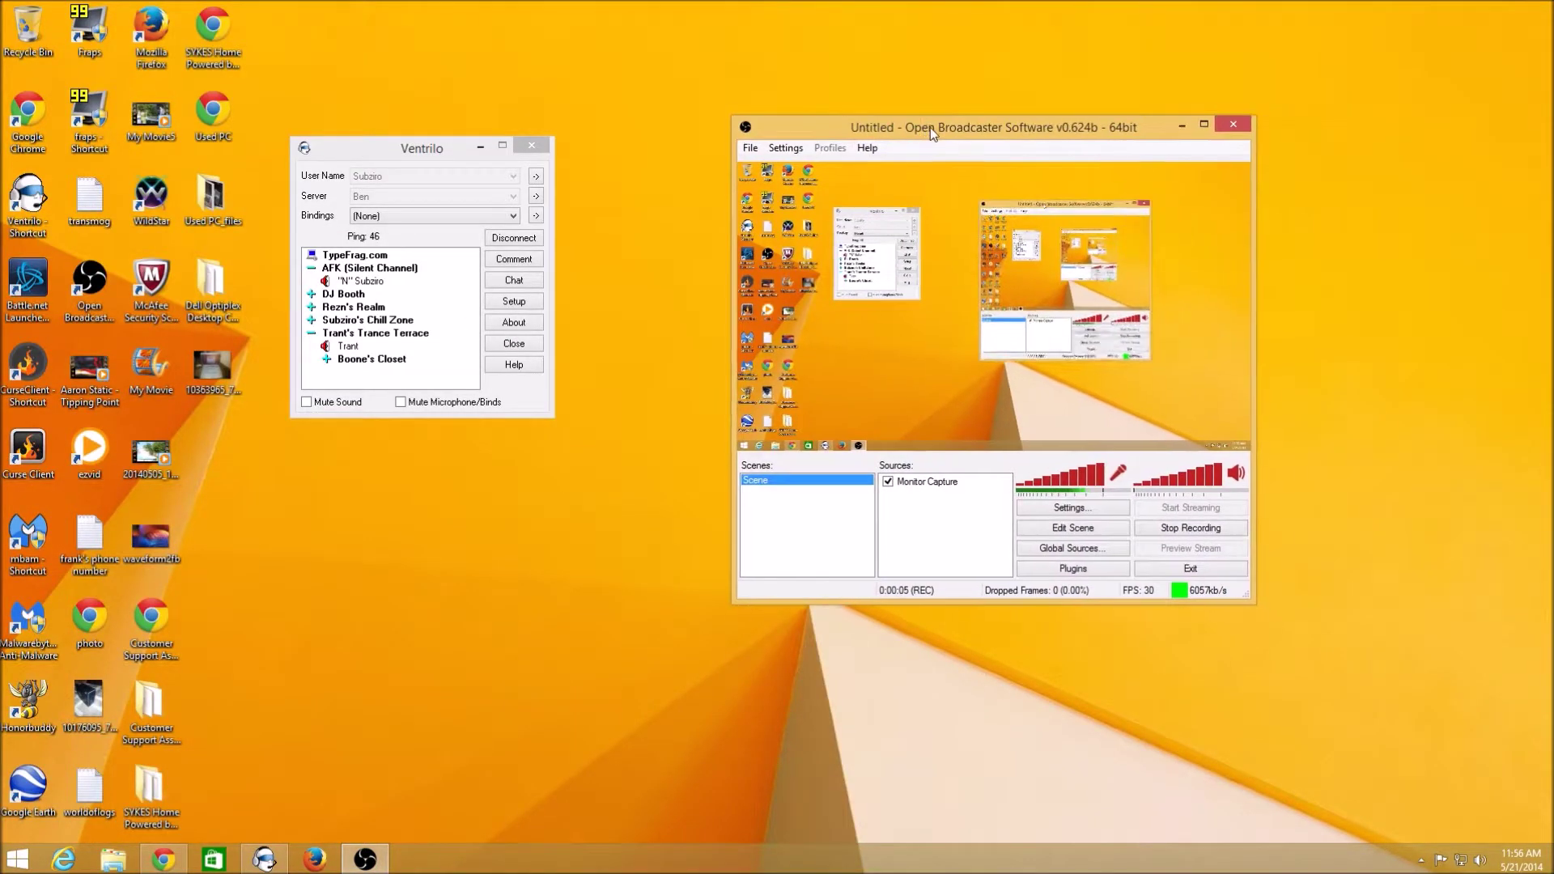
pyautogui.click(163, 859)
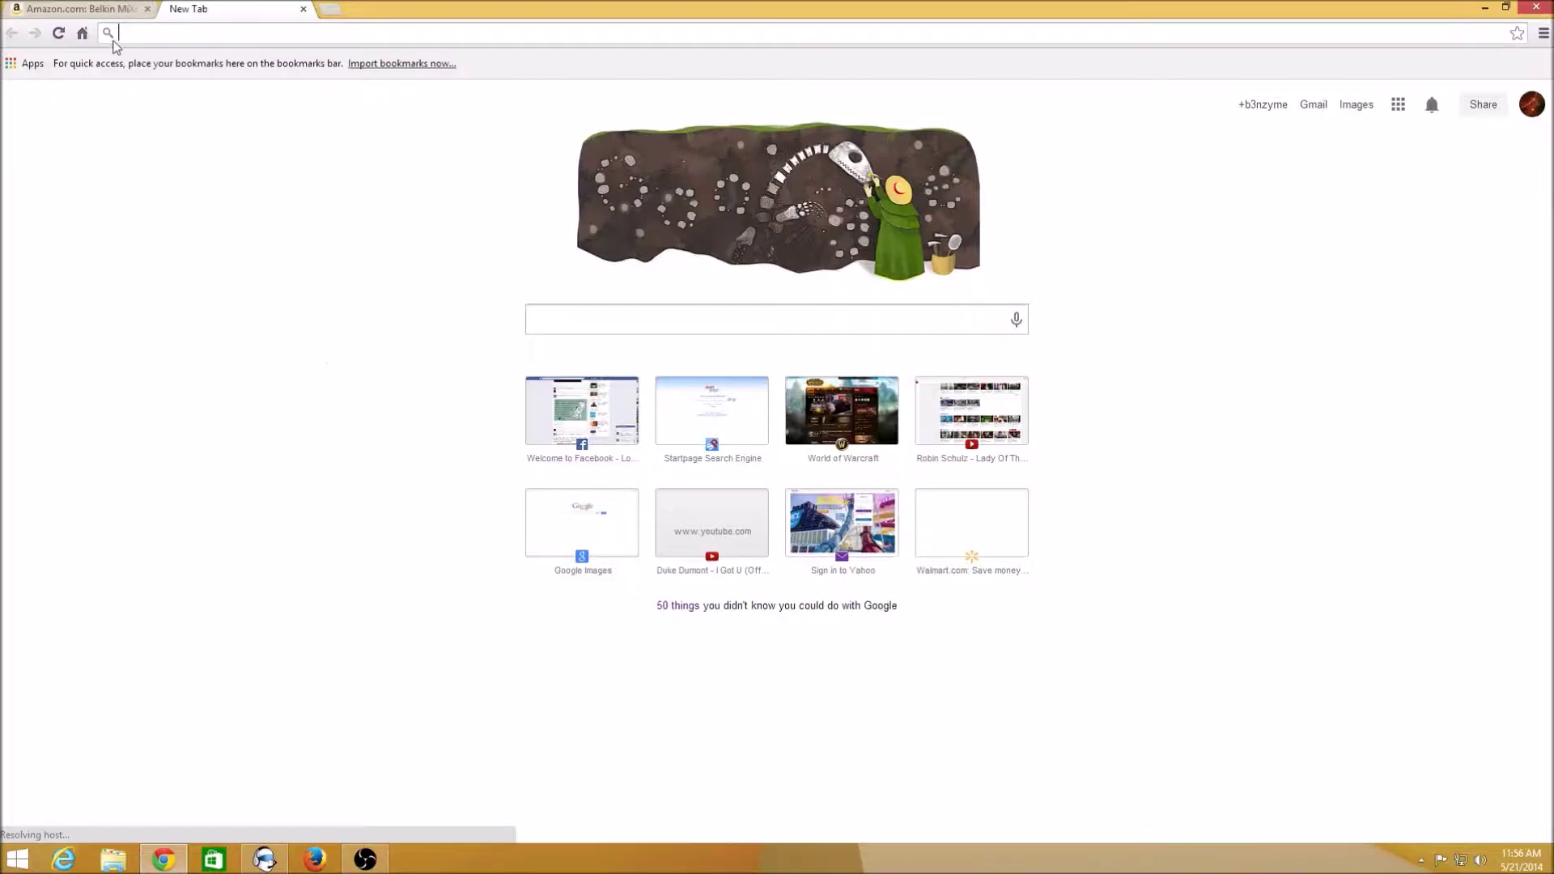
pyautogui.click(57, 6)
pyautogui.moveTo(295, 357)
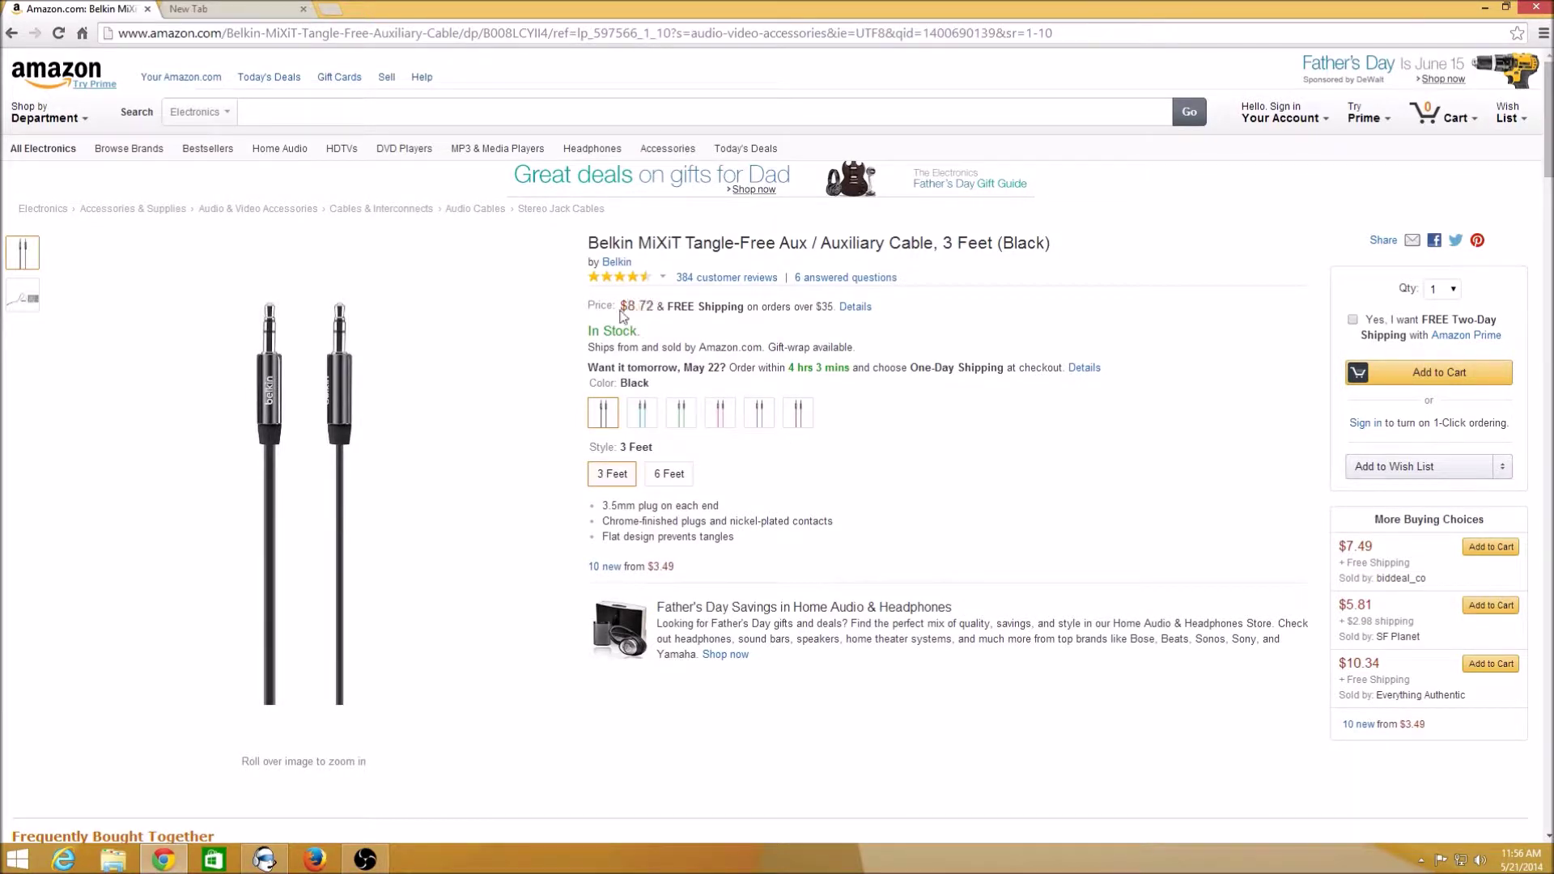
# Zoom into the Belkin cable product image, then minimize Chrome to reveal Ventrilo and OBS.
pyautogui.moveTo(245, 357)
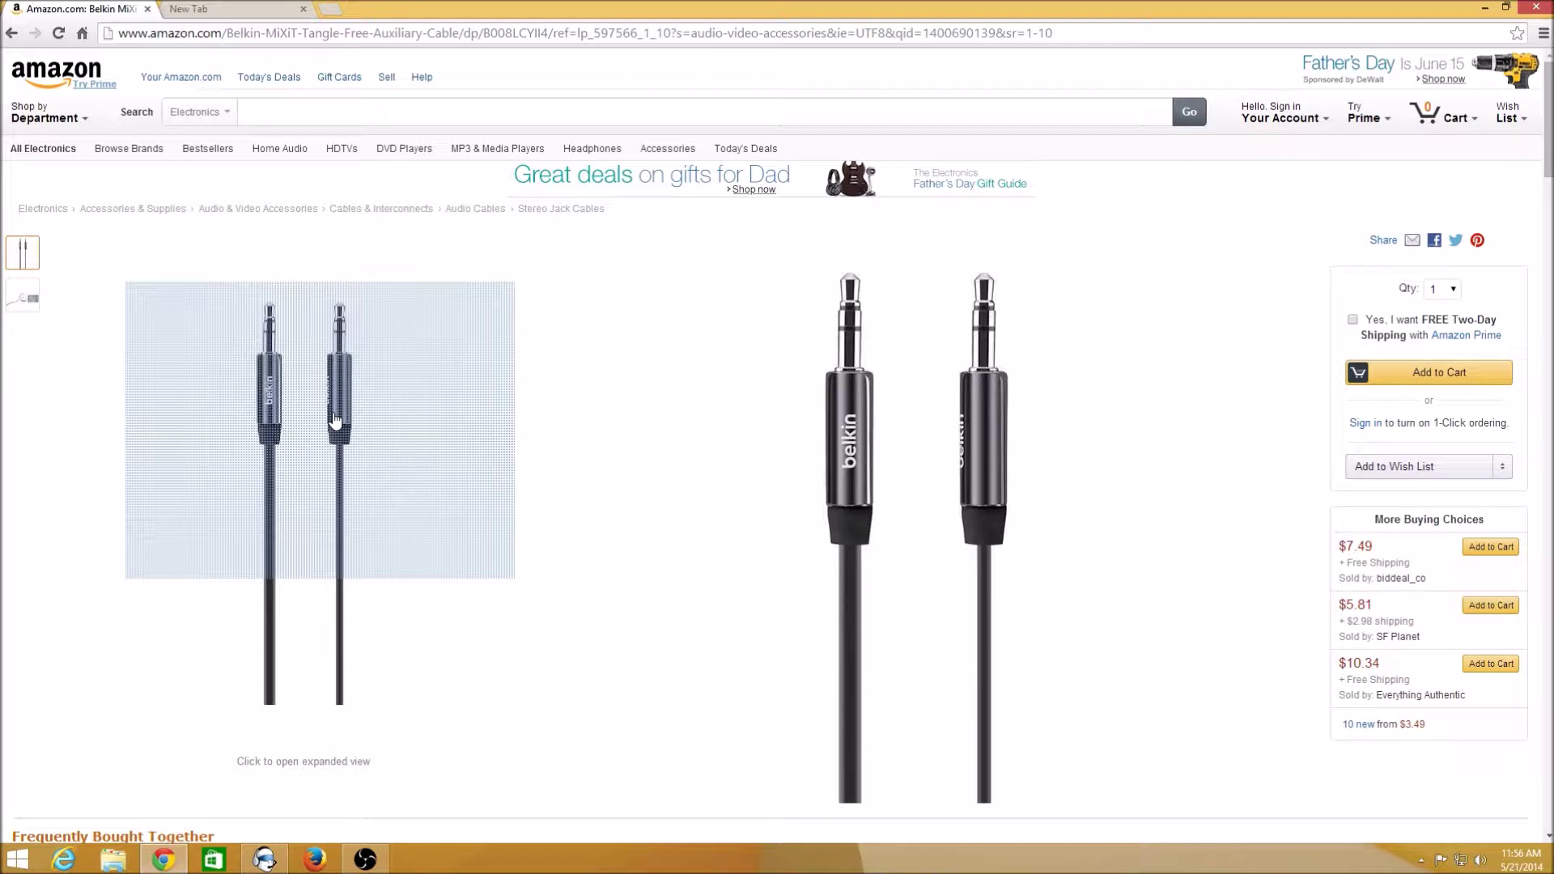
pyautogui.click(1484, 8)
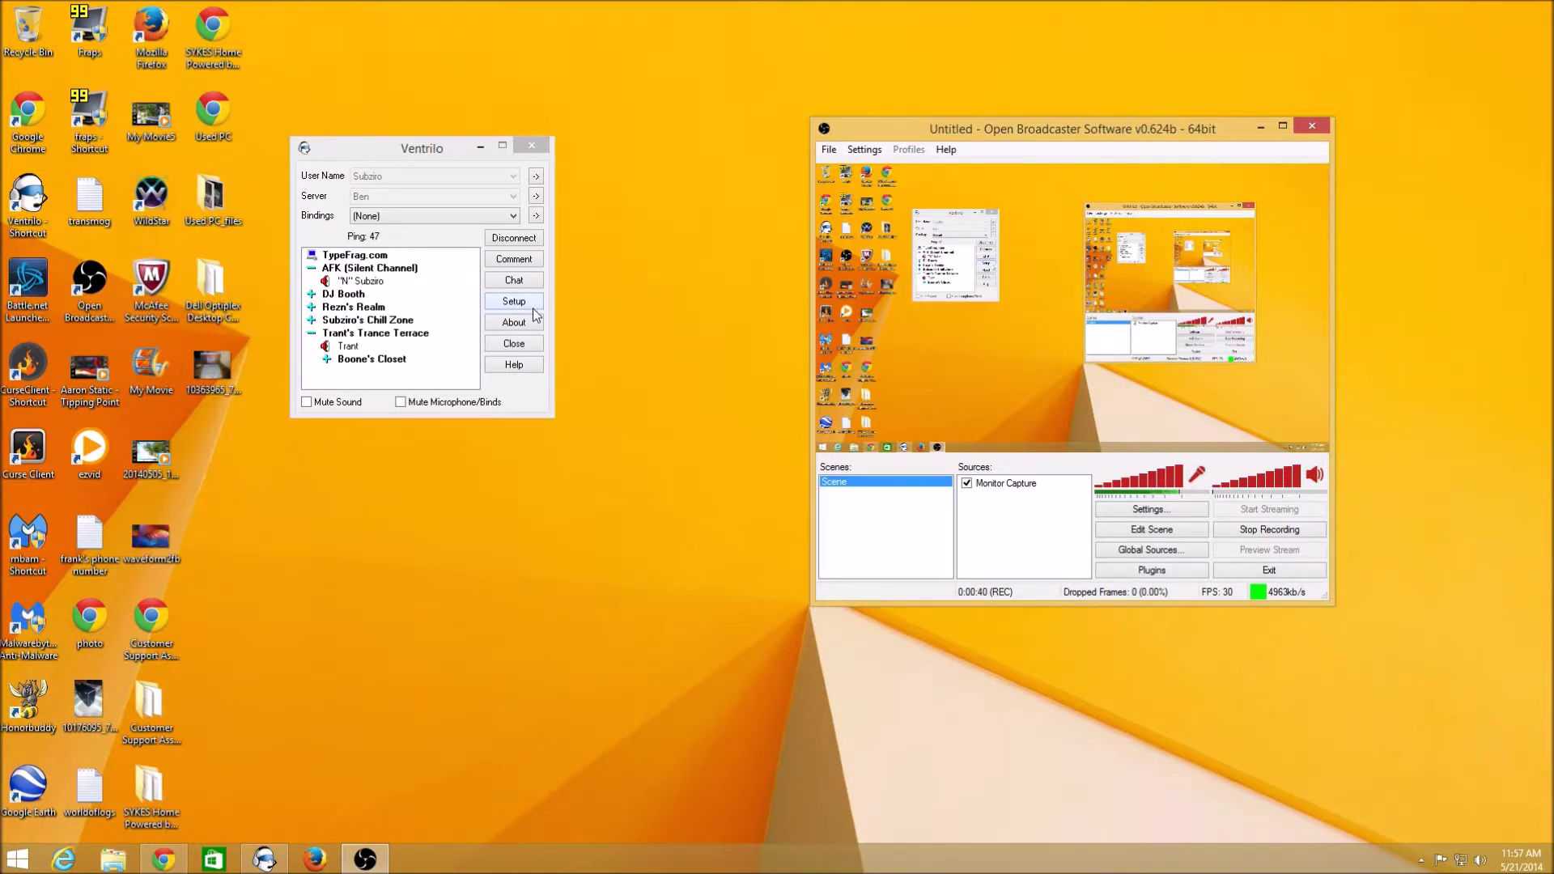
# Open the Sound settings via Control Panel > Hardware and Sound and scroll the Playback list.
pyautogui.press('super')
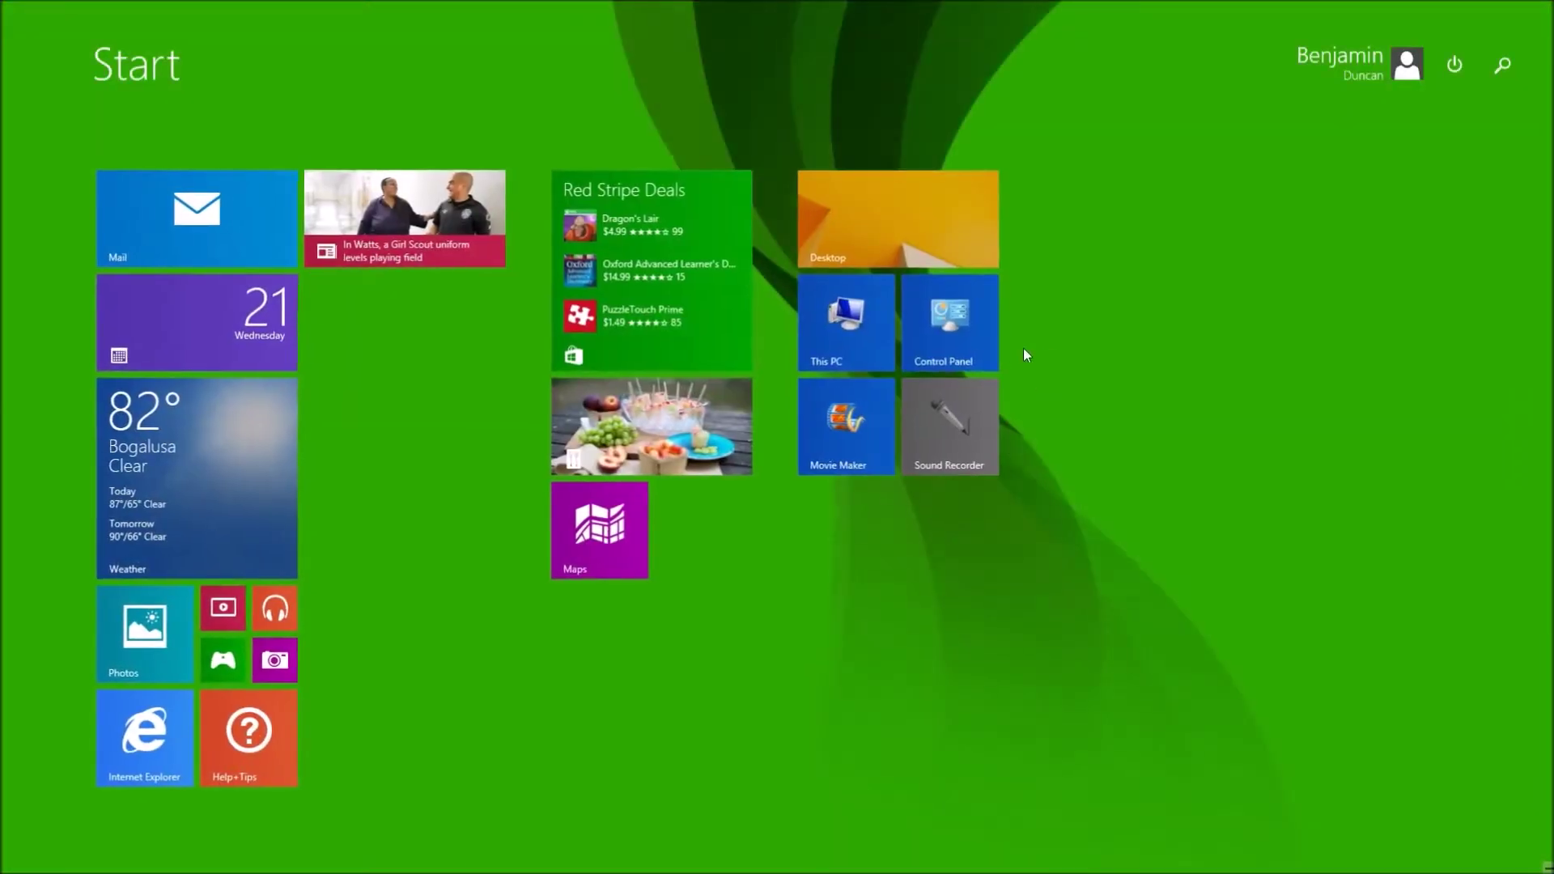
pyautogui.click(979, 340)
pyautogui.click(782, 546)
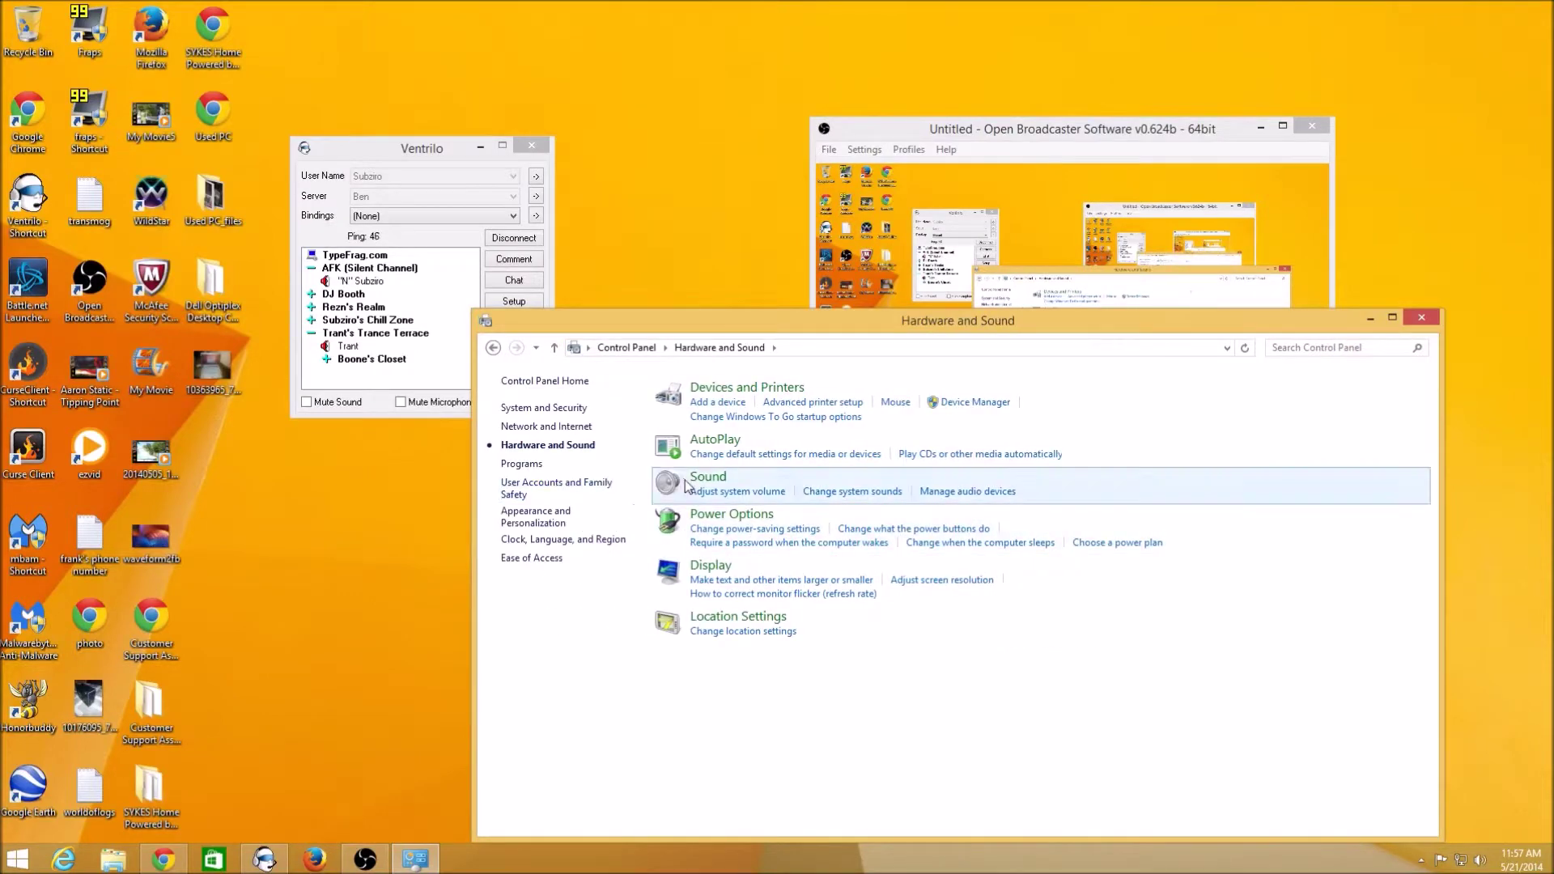
pyautogui.click(1423, 323)
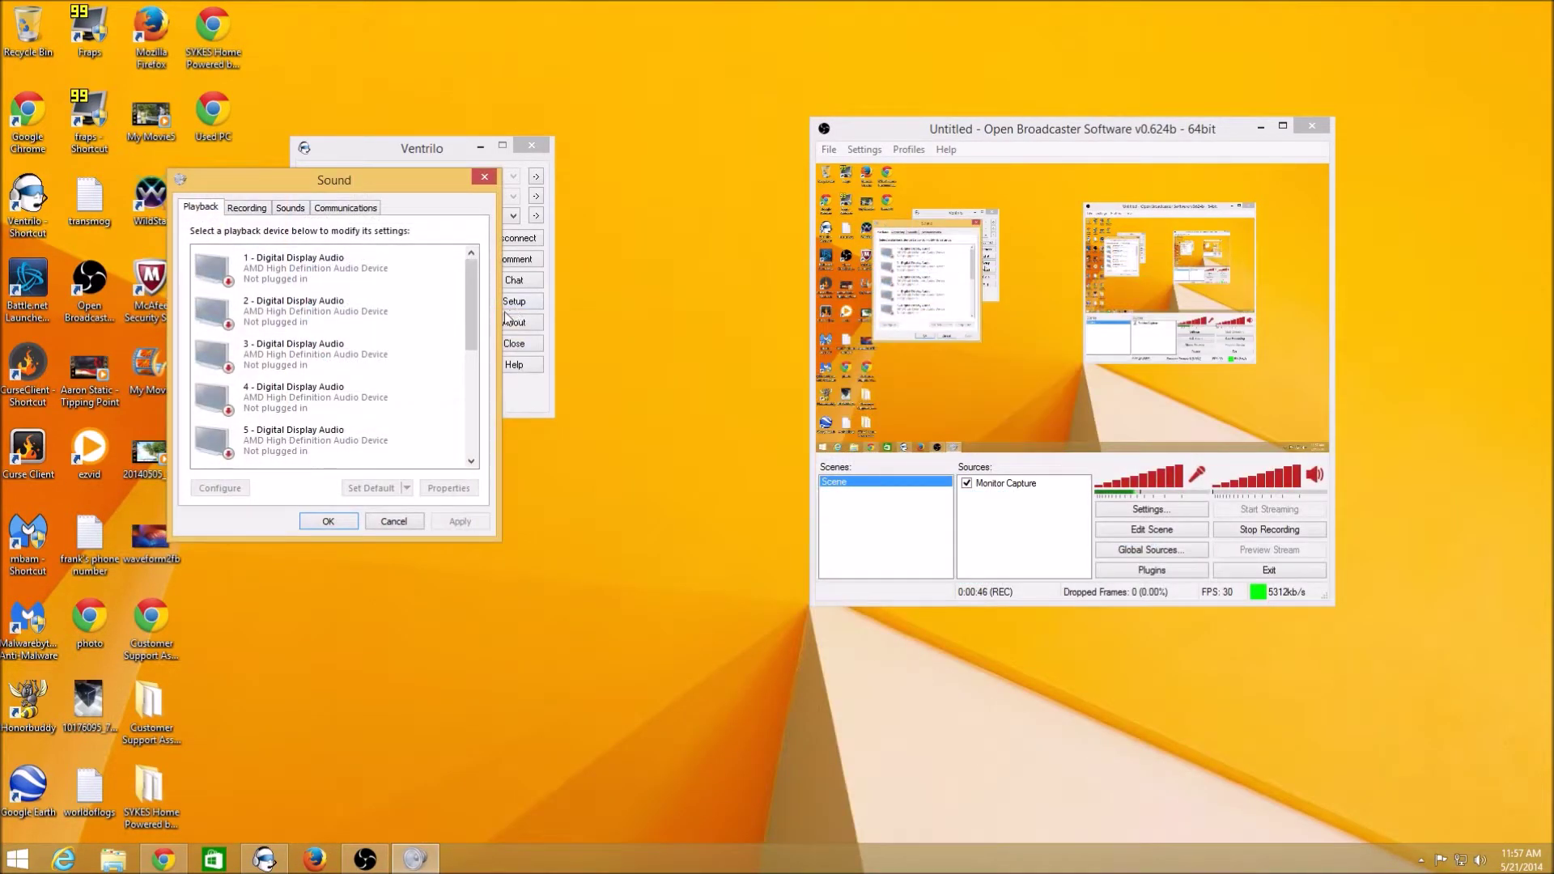
pyautogui.scroll(-5, 469, 385)
pyautogui.moveTo(474, 418); pyautogui.dragTo(474, 426)
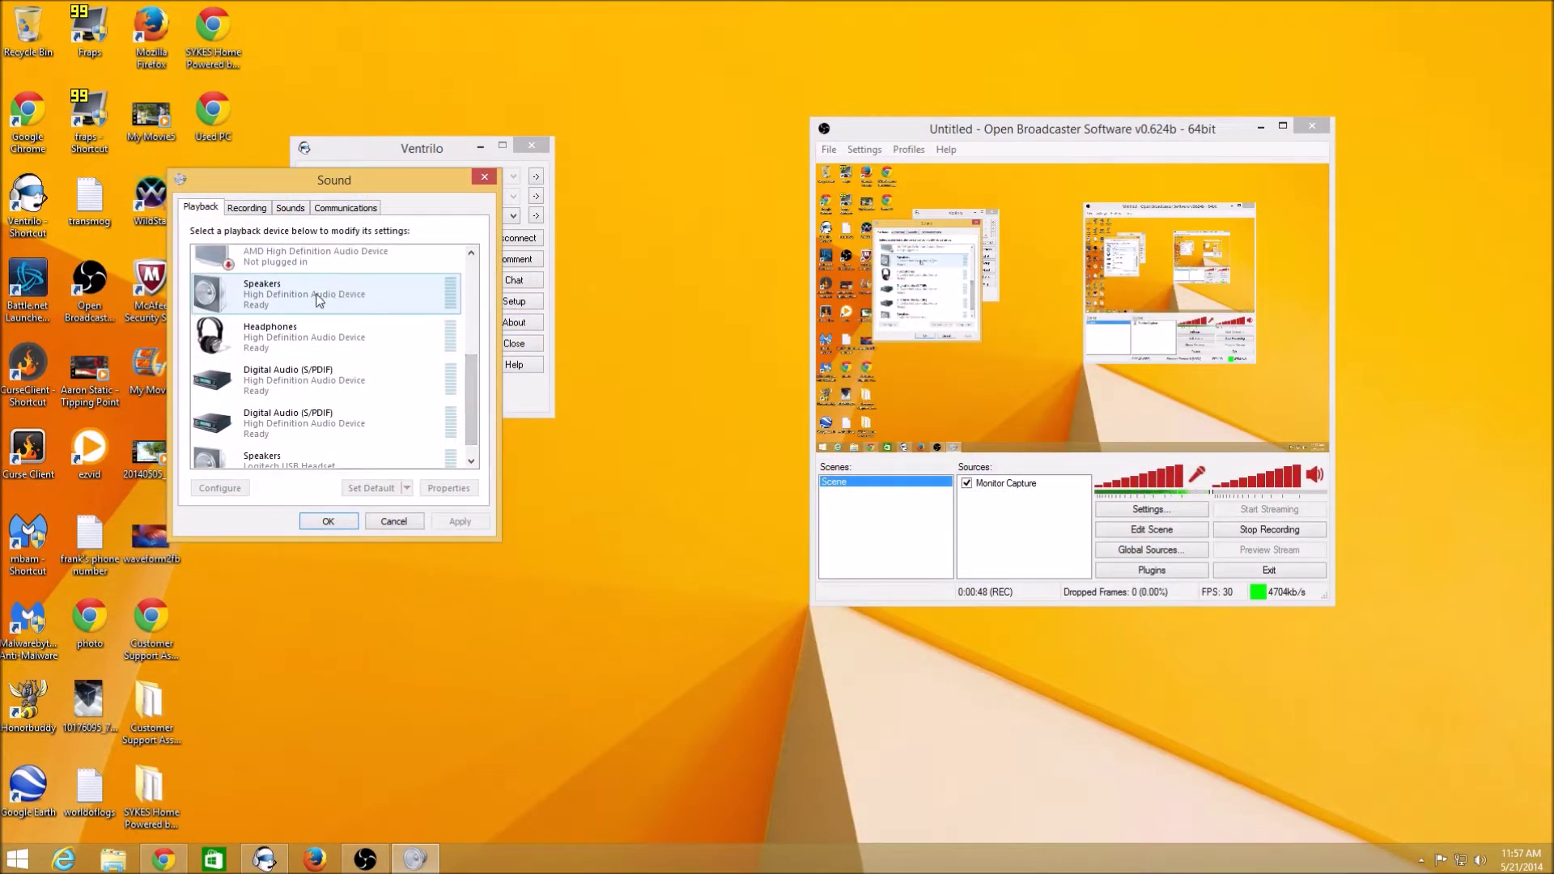
pyautogui.scroll(-1, 364, 388)
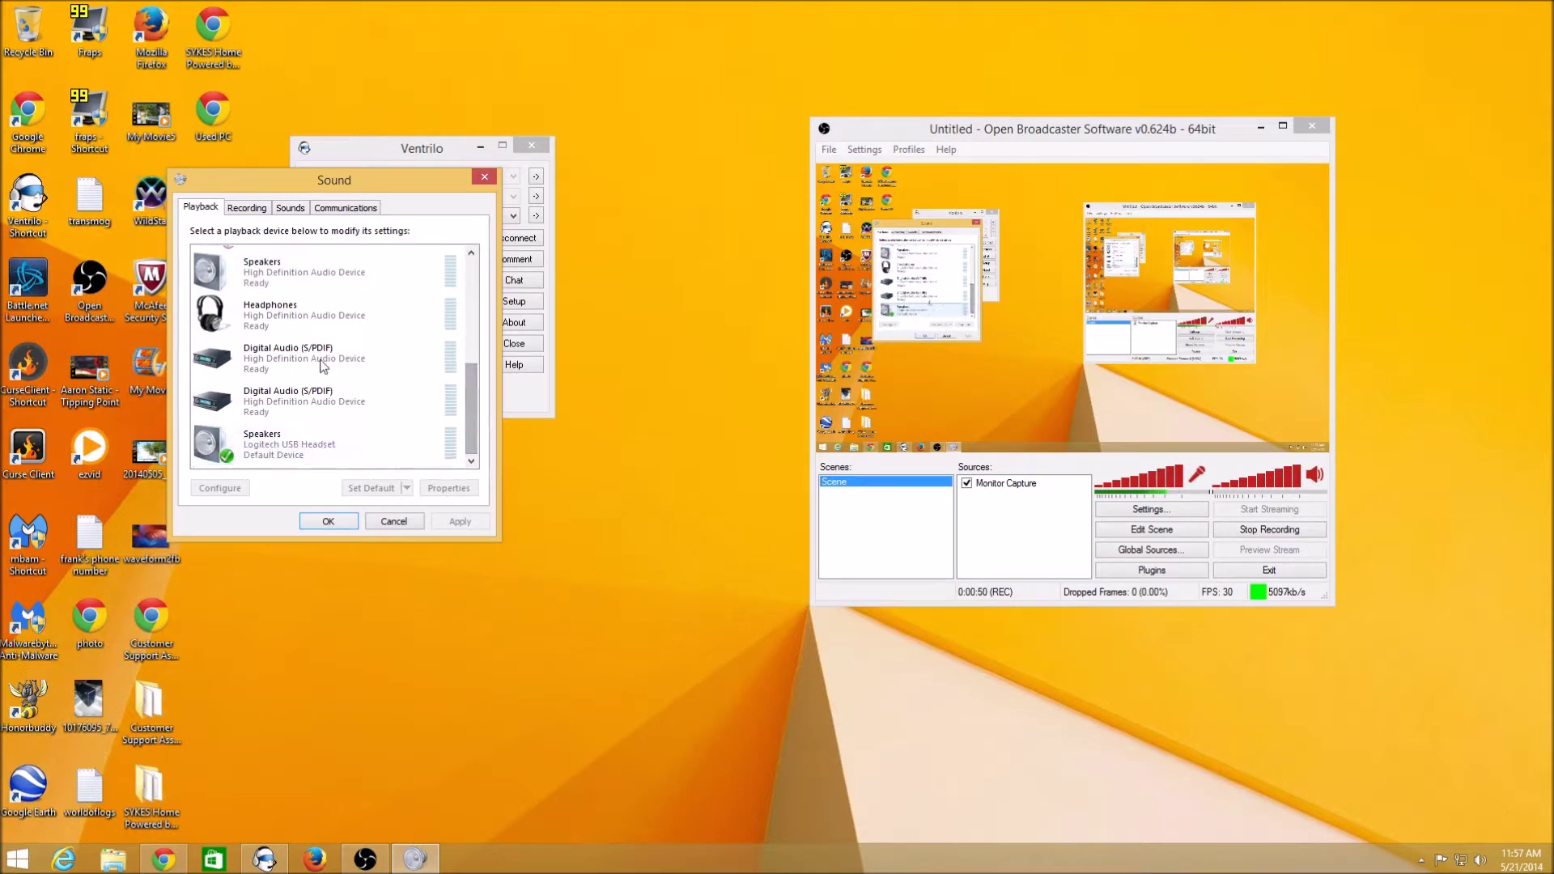
# Select the High Definition Audio Speakers device and dismiss its options menu without changes.
pyautogui.click(274, 268)
pyautogui.rightClick(274, 268)
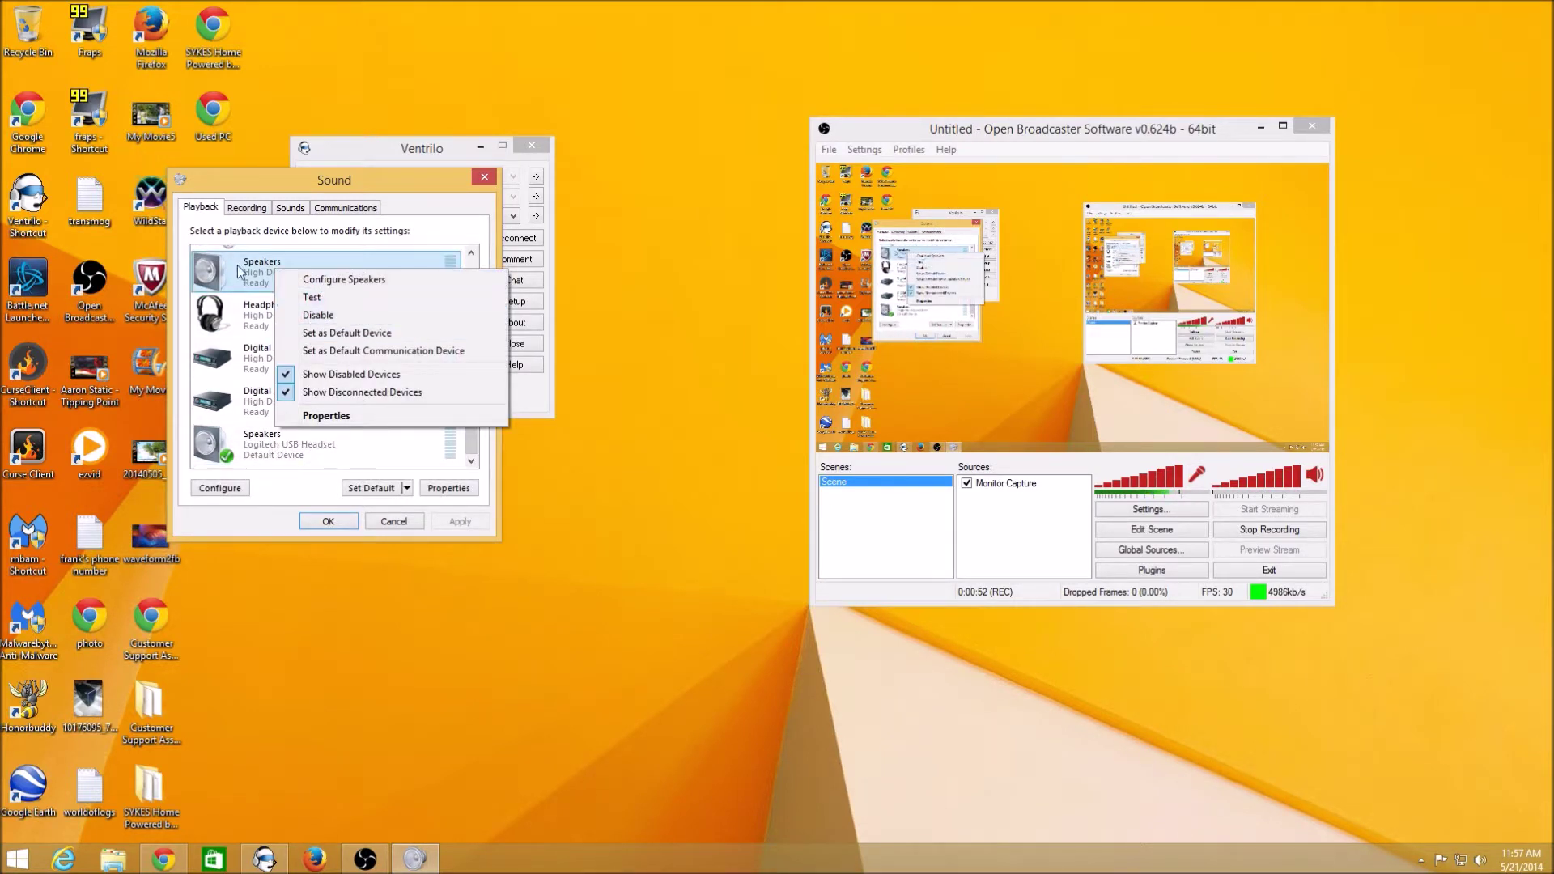
pyautogui.click(237, 265)
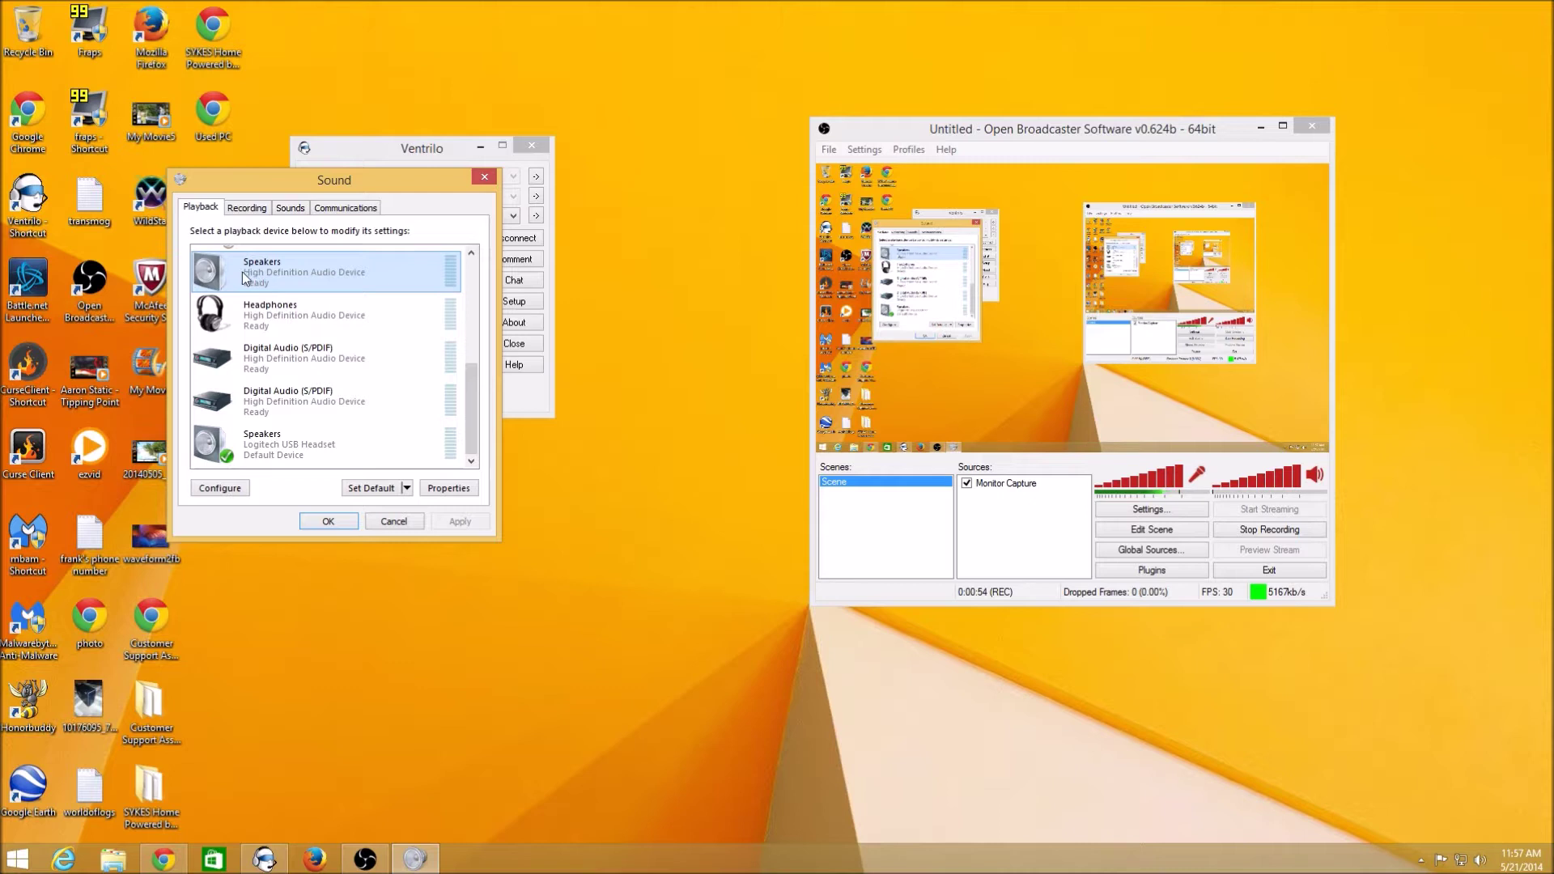
pyautogui.scroll(3, 472, 396)
pyautogui.scroll(-3, 476, 413)
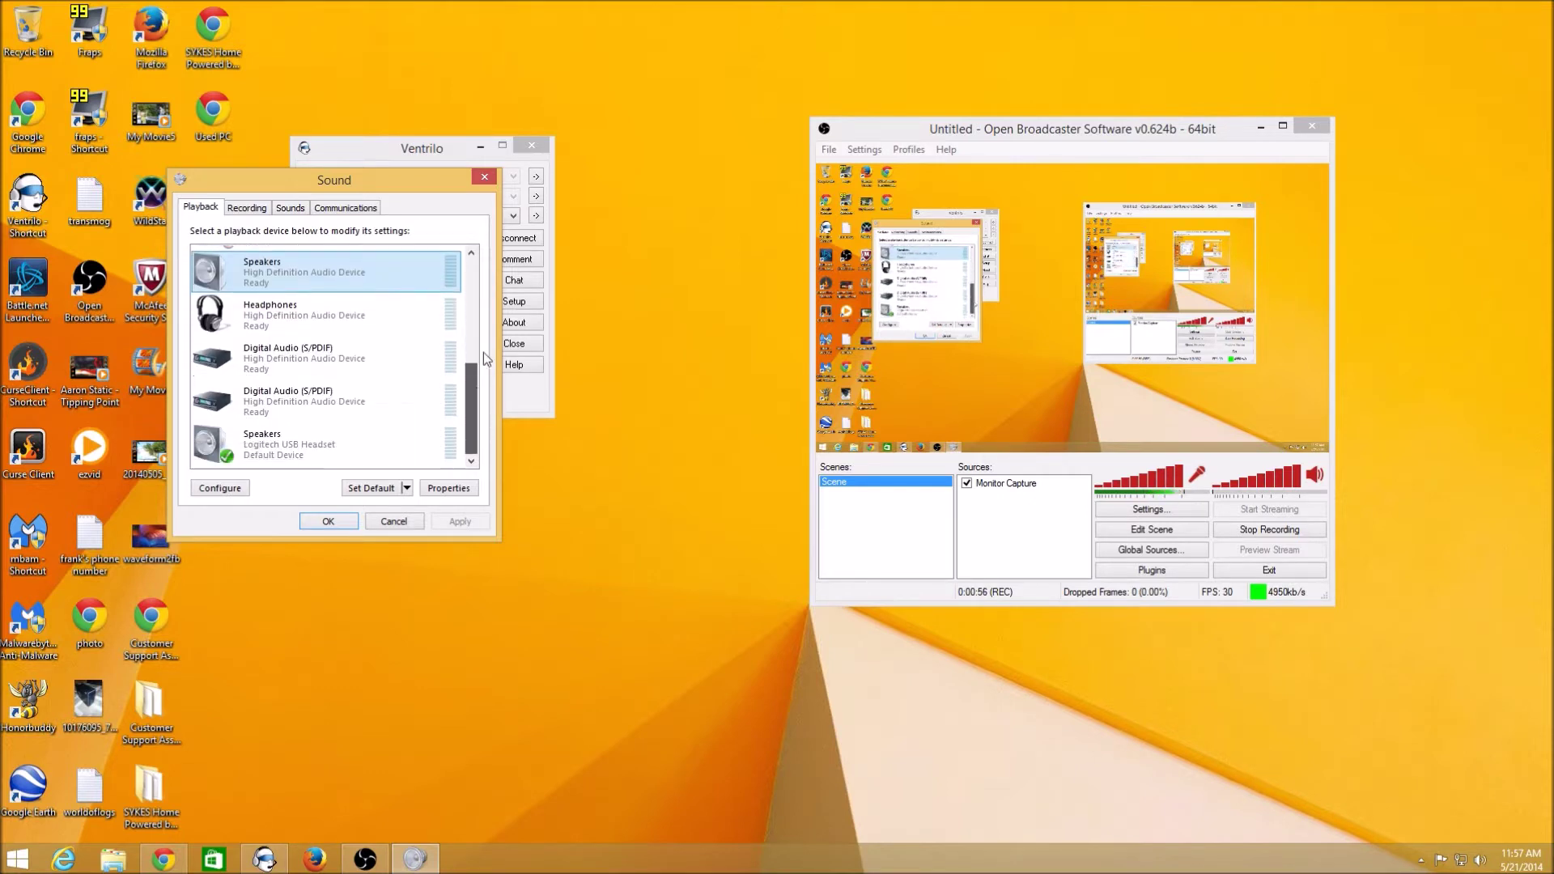